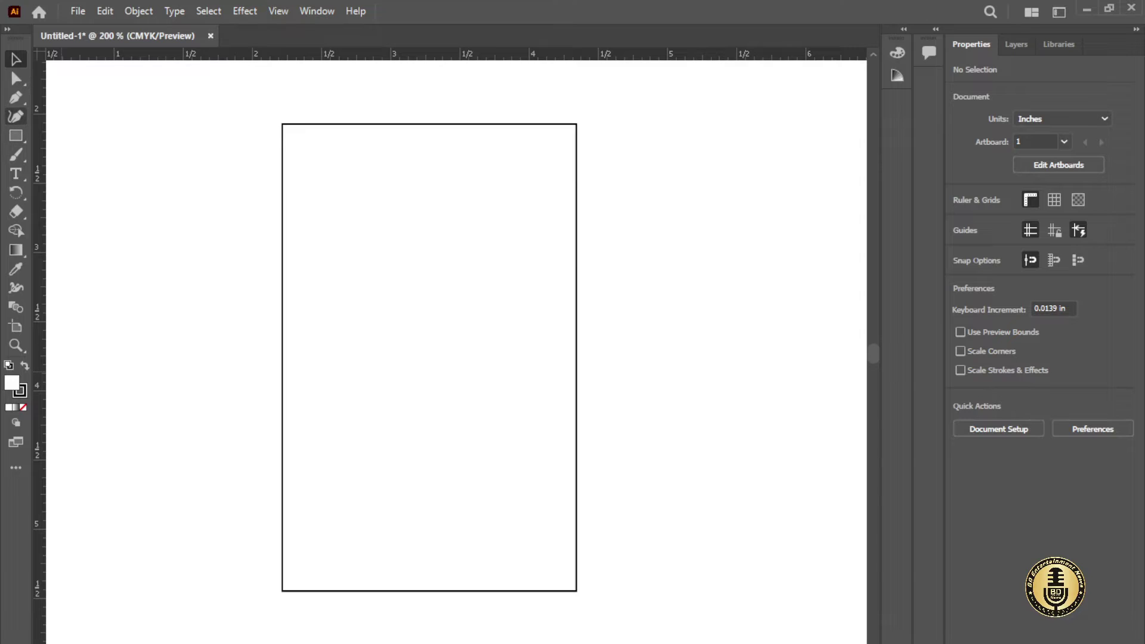
Draw an open curved path with the Pen tool across the upper part of the rectangle and remove its fill
{"action": "left_click_drag", "start_coordinate": [197, 248], "coordinate": [778, 88]}
{"action": "key", "text": "ctrl+z"}
{"action": "key", "text": "ctrl+minus"}
{"action": "left_click", "coordinate": [245, 281]}
{"action": "left_click_drag", "start_coordinate": [594, 165], "coordinate": [733, 120]}
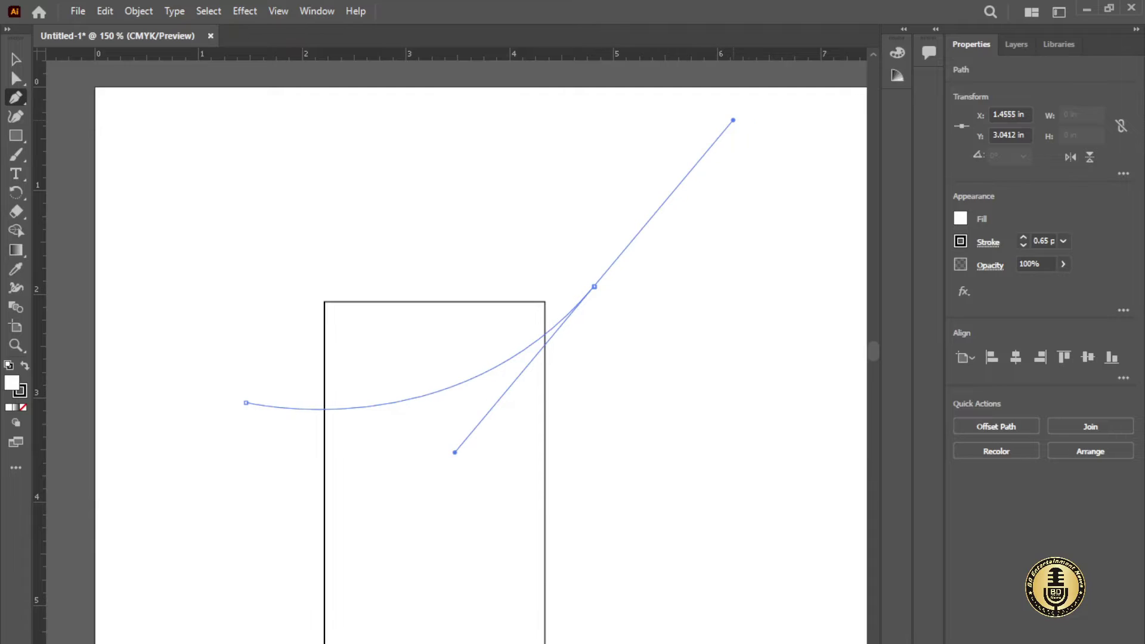
{"action": "left_click", "coordinate": [594, 287]}
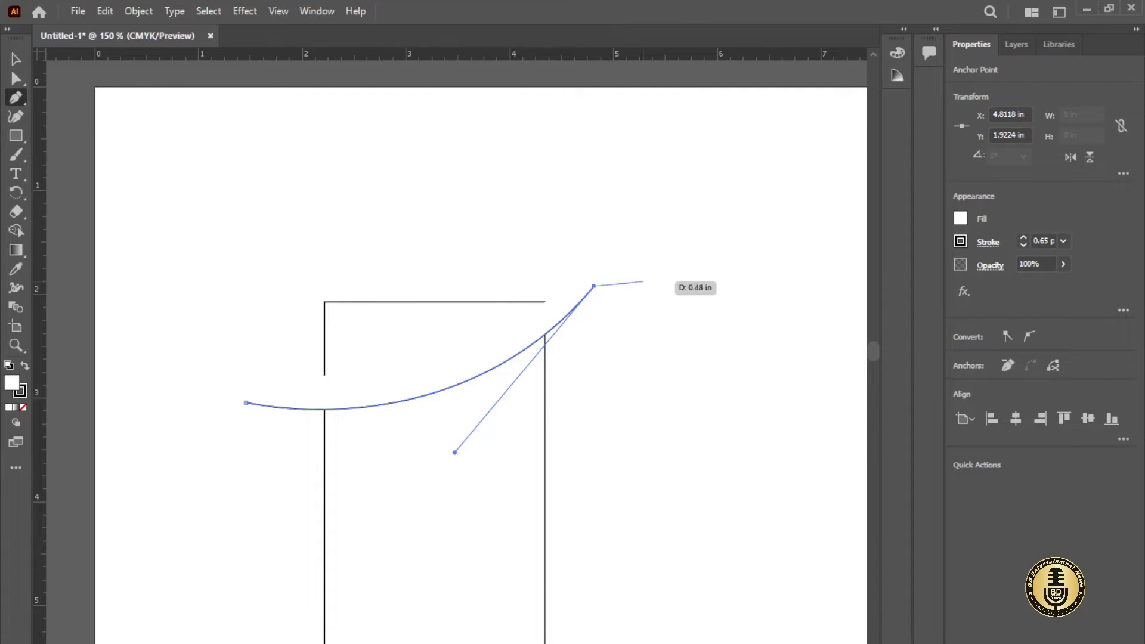
{"action": "left_click", "coordinate": [16, 59]}
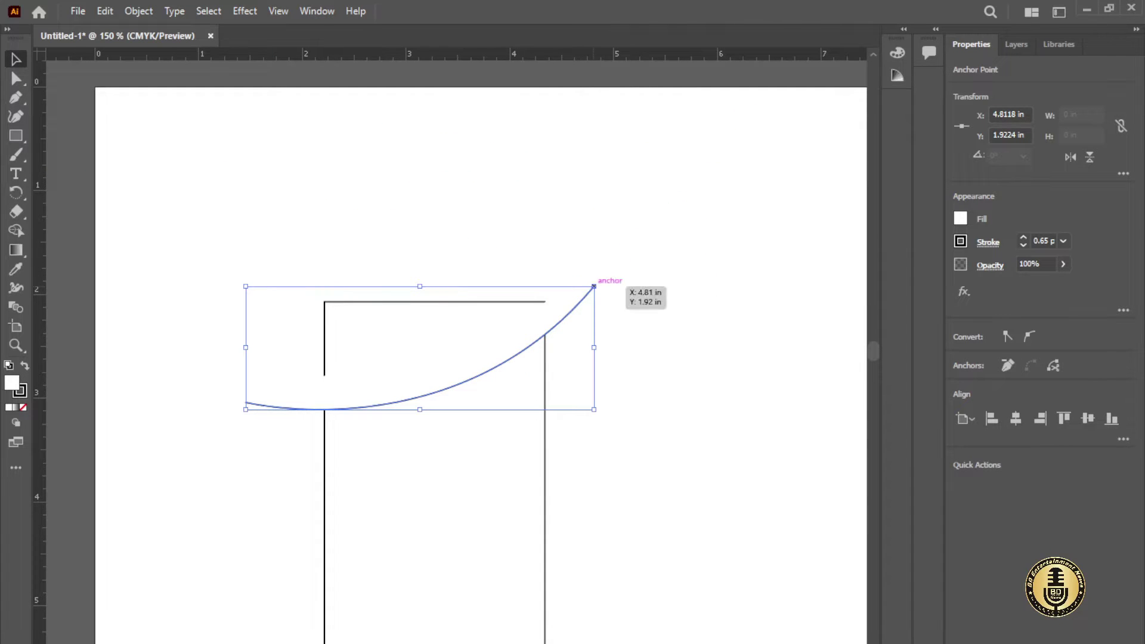
{"action": "key", "text": "slash"}
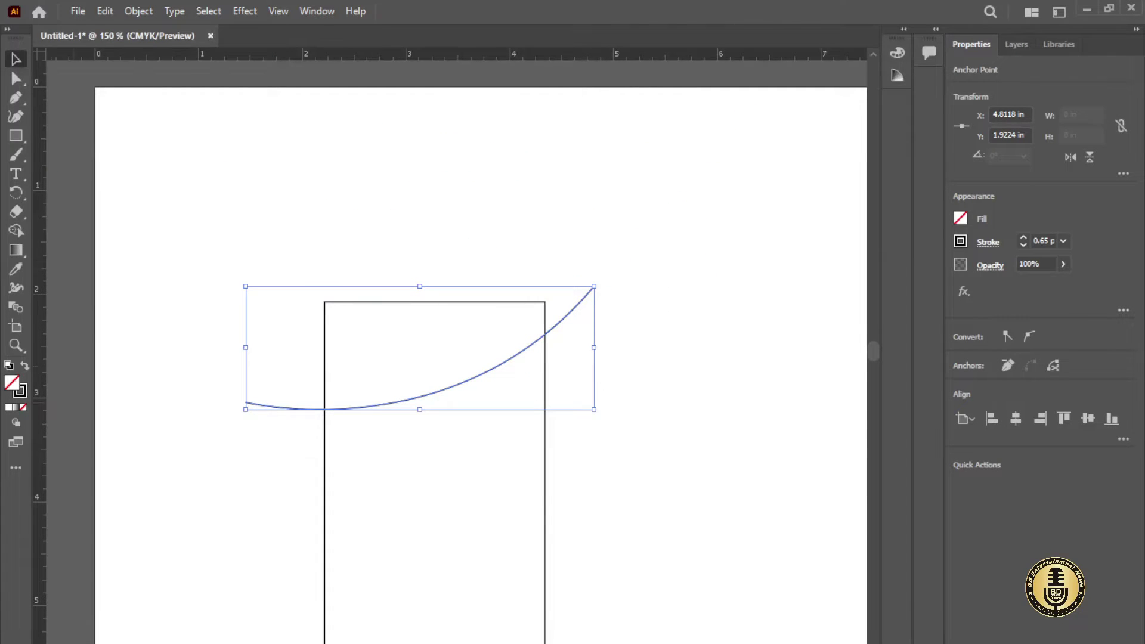
Reposition the curve's right end anchor just beyond the rectangle's upper-right corner
{"action": "key", "text": "a"}
{"action": "left_click", "coordinate": [594, 286]}
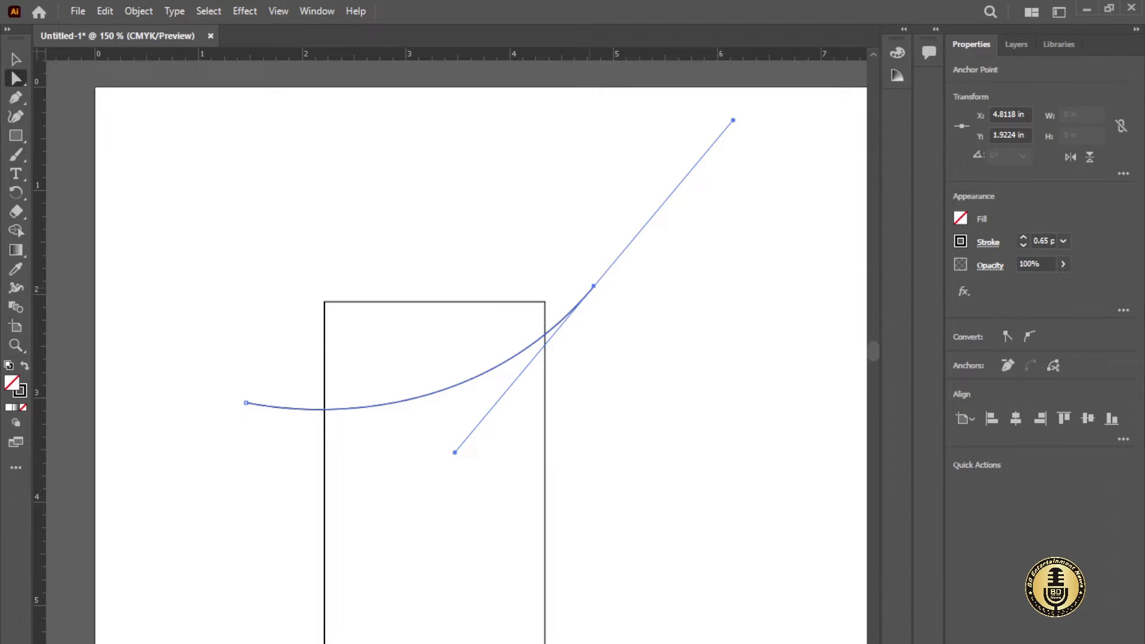
{"action": "left_click_drag", "start_coordinate": [594, 287], "coordinate": [551, 293]}
{"action": "left_click", "coordinate": [620, 369]}
{"action": "left_click_drag", "start_coordinate": [621, 370], "coordinate": [586, 207]}
{"action": "left_click", "coordinate": [375, 234]}
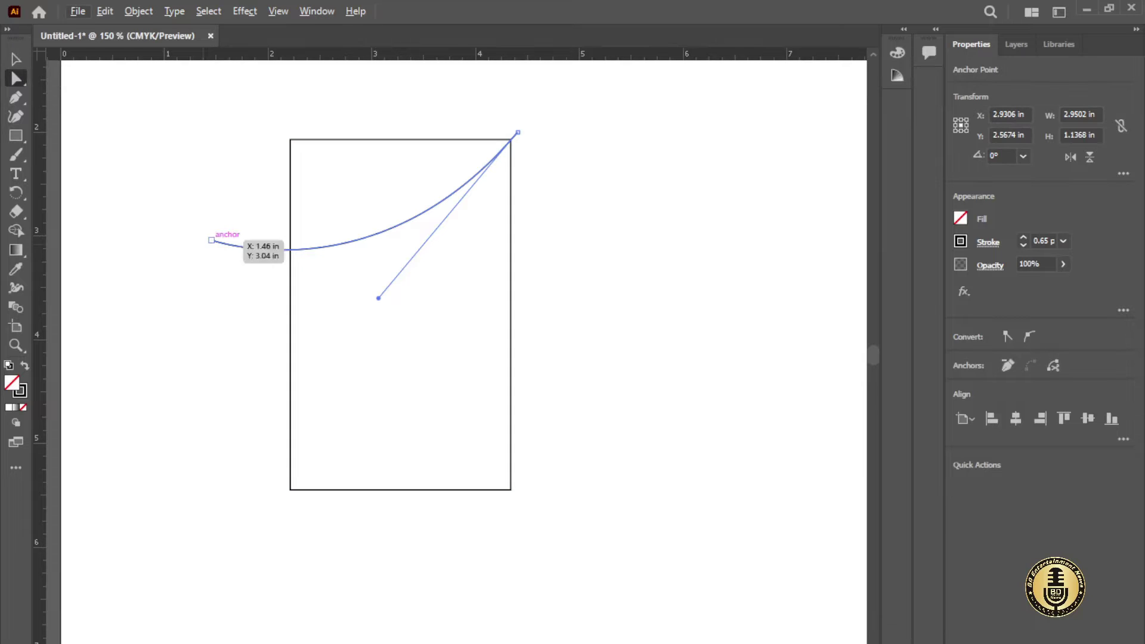
Duplicate the curve onto the lower part of the rectangle and rotate the copy 180°
{"action": "left_click_drag", "start_coordinate": [403, 223], "coordinate": [460, 430]}
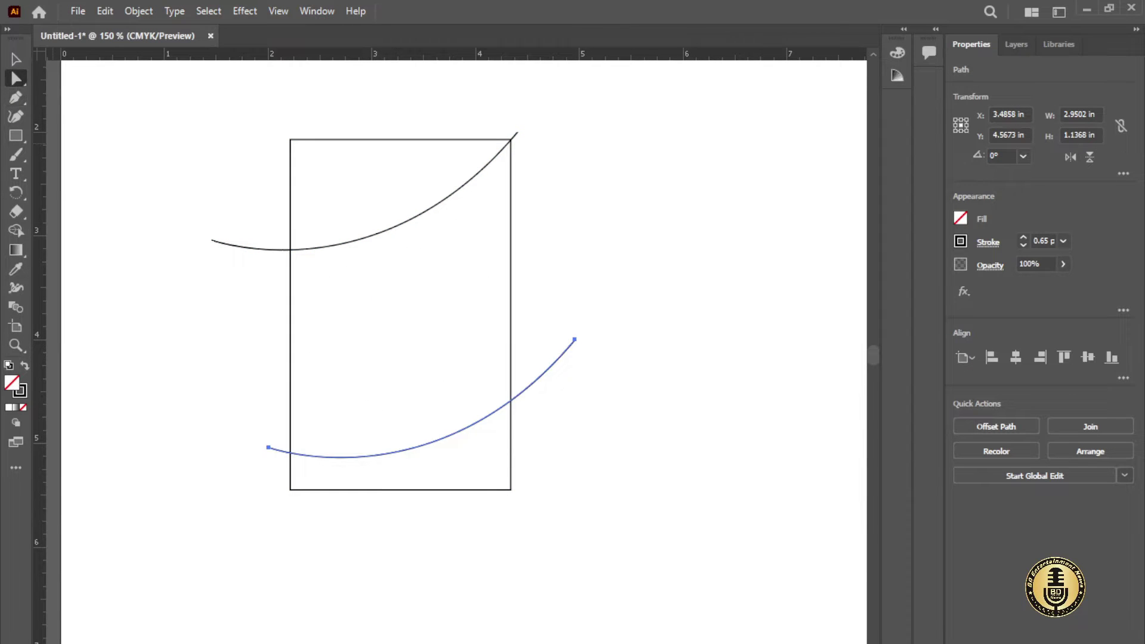
{"action": "key", "text": "v"}
{"action": "left_click_drag", "start_coordinate": [581, 335], "coordinate": [202, 499]}
{"action": "left_click_drag", "start_coordinate": [496, 343], "coordinate": [501, 398]}
{"action": "key", "text": "ctrl+z"}
Shift the lower curve so that it passes through the rectangle's lower-left corner
{"action": "left_click", "coordinate": [619, 343]}
{"action": "left_click", "coordinate": [381, 262]}
{"action": "scroll", "coordinate": [378, 246], "scroll_direction": "up", "scroll_amount": 1}
{"action": "left_click_drag", "start_coordinate": [377, 247], "coordinate": [403, 251]}
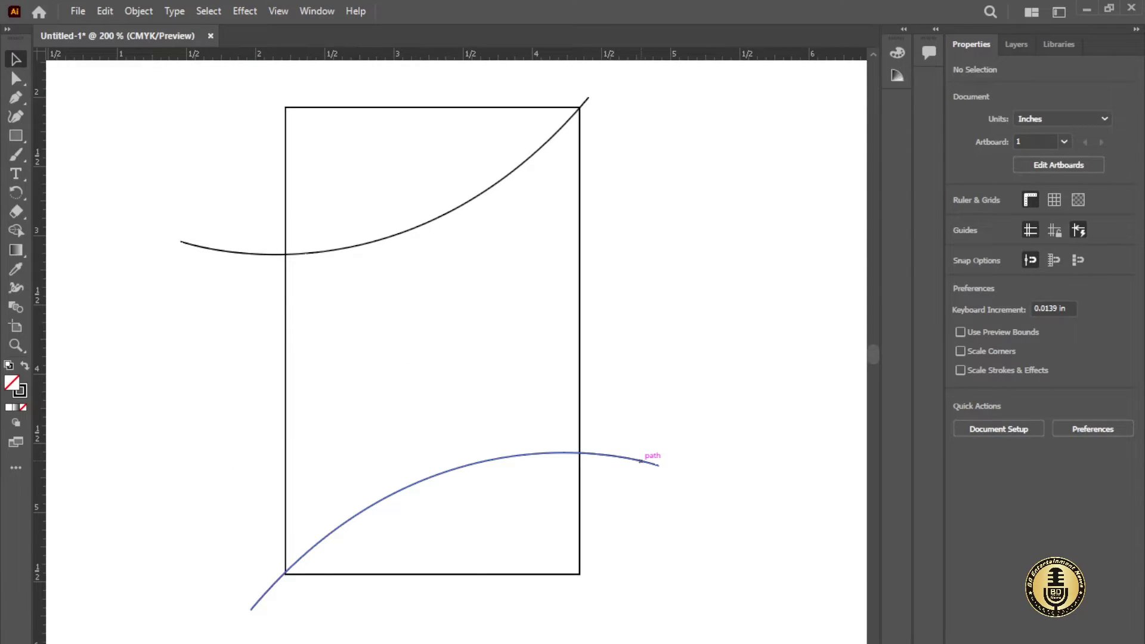
{"action": "left_click", "coordinate": [641, 461]}
{"action": "key", "text": "Down"}
{"action": "left_click", "coordinate": [719, 397]}
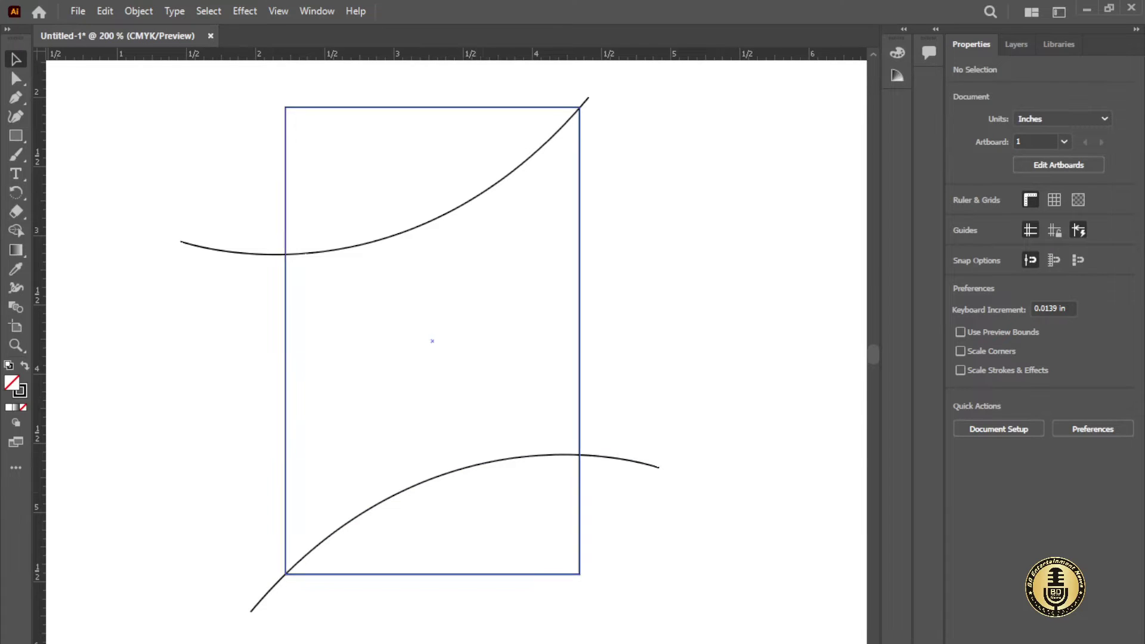
{"action": "left_click_drag", "start_coordinate": [511, 461], "coordinate": [533, 436]}
{"action": "left_click", "coordinate": [381, 298]}
{"action": "left_click", "coordinate": [525, 257]}
{"action": "left_click", "coordinate": [632, 263]}
{"action": "left_click", "coordinate": [580, 260]}
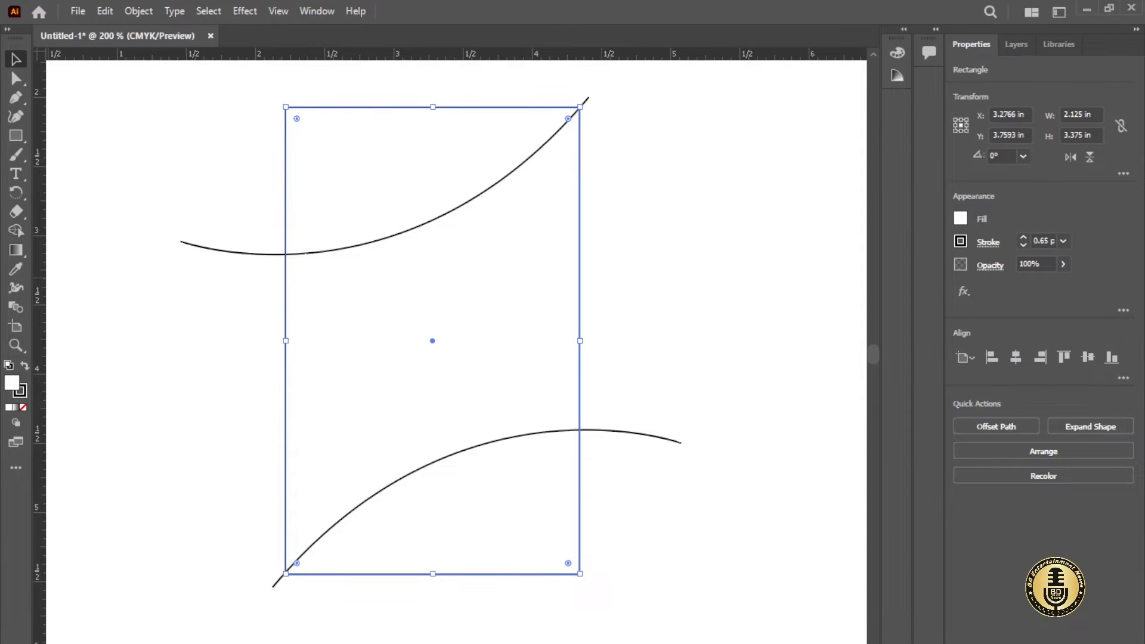
{"action": "left_click", "coordinate": [632, 260]}
{"action": "left_click", "coordinate": [490, 186]}
{"action": "left_click", "coordinate": [209, 155]}
Close the upper curve into a shape with straight Pen segments running outside the rectangle's top and left edges
{"action": "left_click", "coordinate": [16, 117]}
{"action": "left_click", "coordinate": [16, 98]}
{"action": "left_click_drag", "start_coordinate": [588, 97], "coordinate": [232, 97]}
{"action": "left_click", "coordinate": [232, 97]}
{"action": "left_click", "coordinate": [180, 241]}
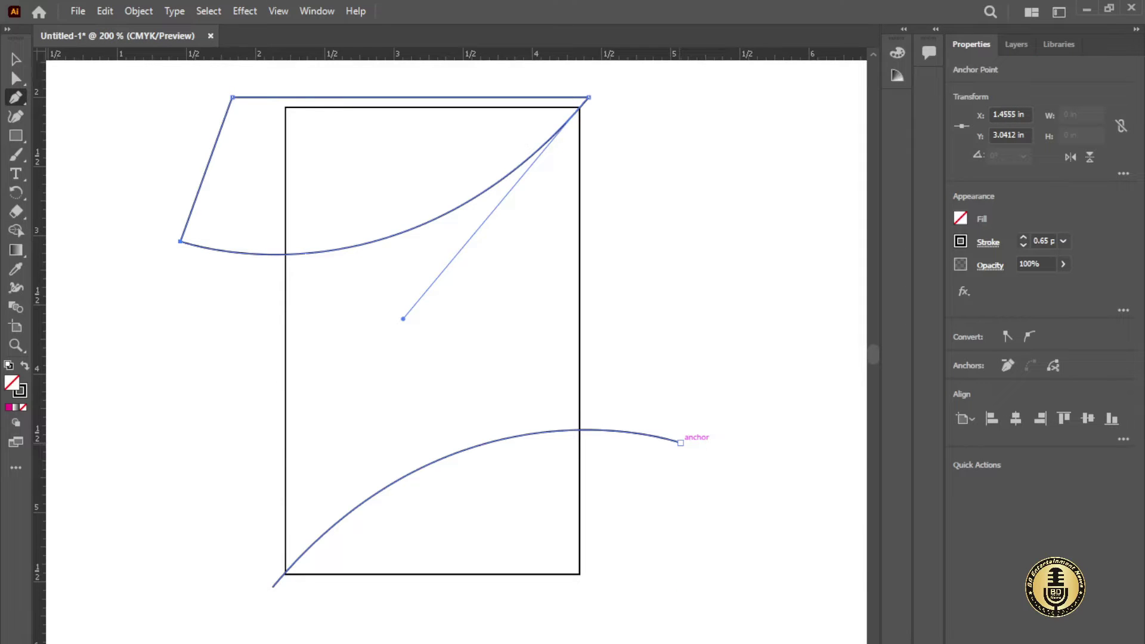
Close the lower curve into a shape with straight Pen segments outside the rectangle's right and bottom edges
{"action": "left_click", "coordinate": [680, 443]}
{"action": "left_click", "coordinate": [571, 599]}
{"action": "left_click", "coordinate": [273, 586]}
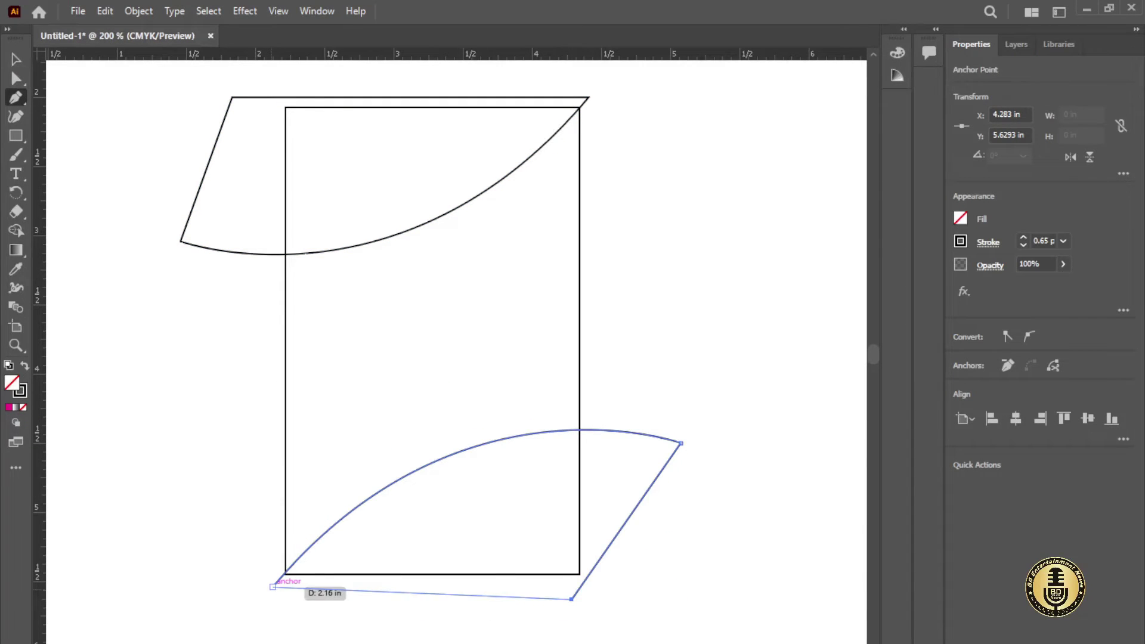
{"action": "key", "text": "v"}
Fill the upper and lower curved shapes with the same dark blue
{"action": "left_click", "coordinate": [598, 89]}
{"action": "left_click", "coordinate": [588, 98]}
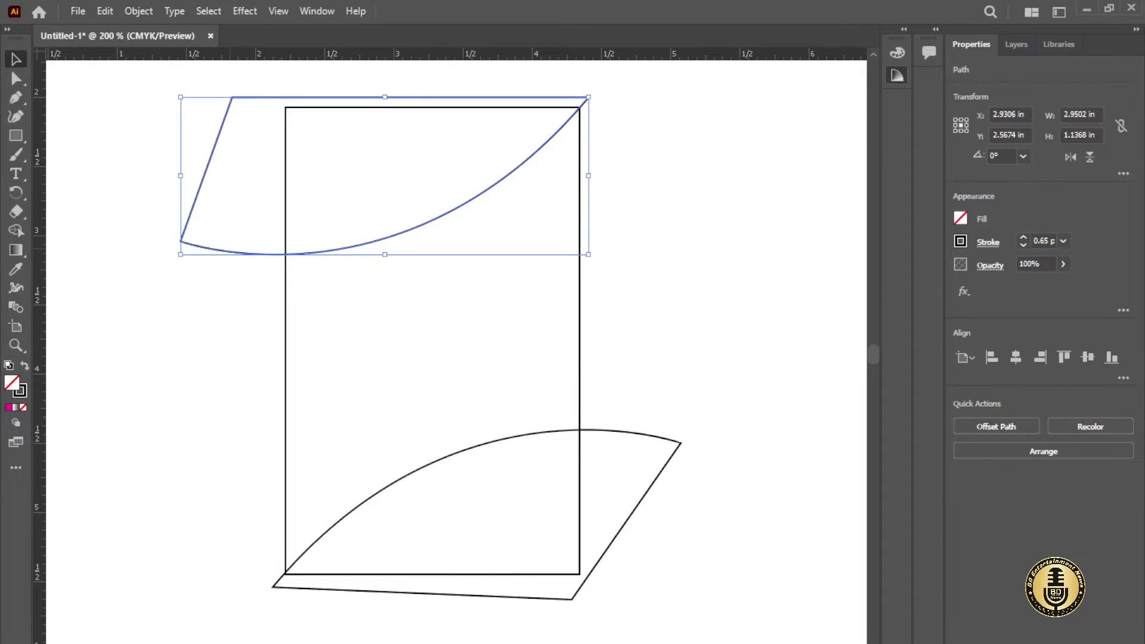
{"action": "key", "text": "comma"}
{"action": "left_click", "coordinate": [626, 432]}
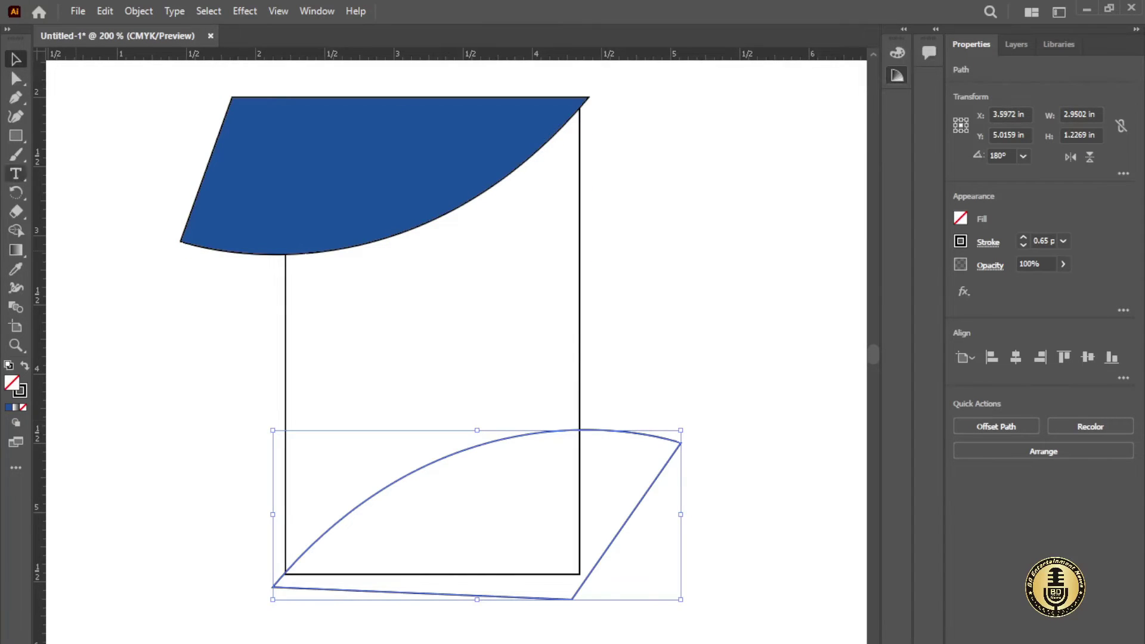
{"action": "left_click", "coordinate": [15, 269]}
{"action": "left_click", "coordinate": [310, 194]}
{"action": "left_click", "coordinate": [16, 59]}
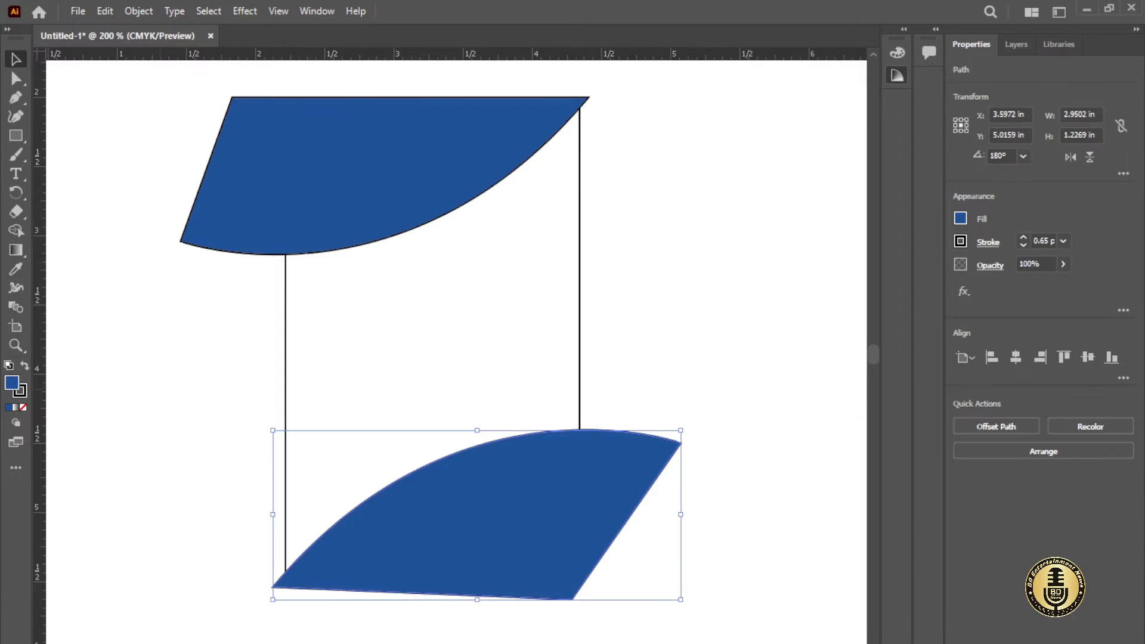
{"action": "key", "text": "ctrl+shift+a"}
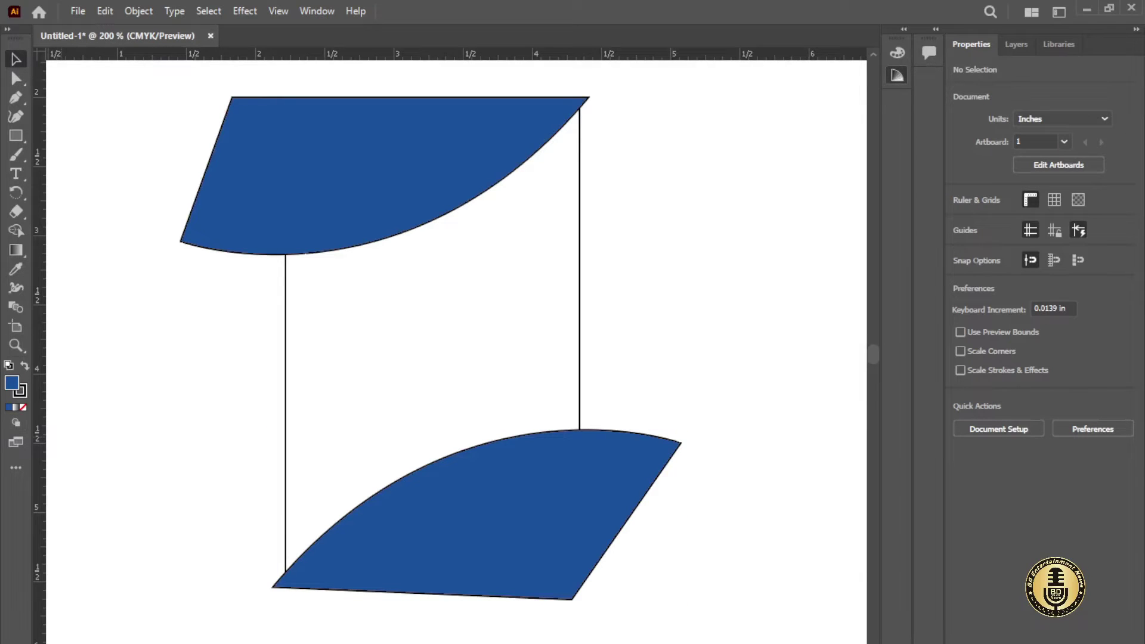
Remove the stroke from both blue shapes
{"action": "left_click", "coordinate": [382, 173]}
{"action": "left_click", "coordinate": [22, 393]}
{"action": "left_click", "coordinate": [24, 407]}
{"action": "left_click", "coordinate": [465, 519]}
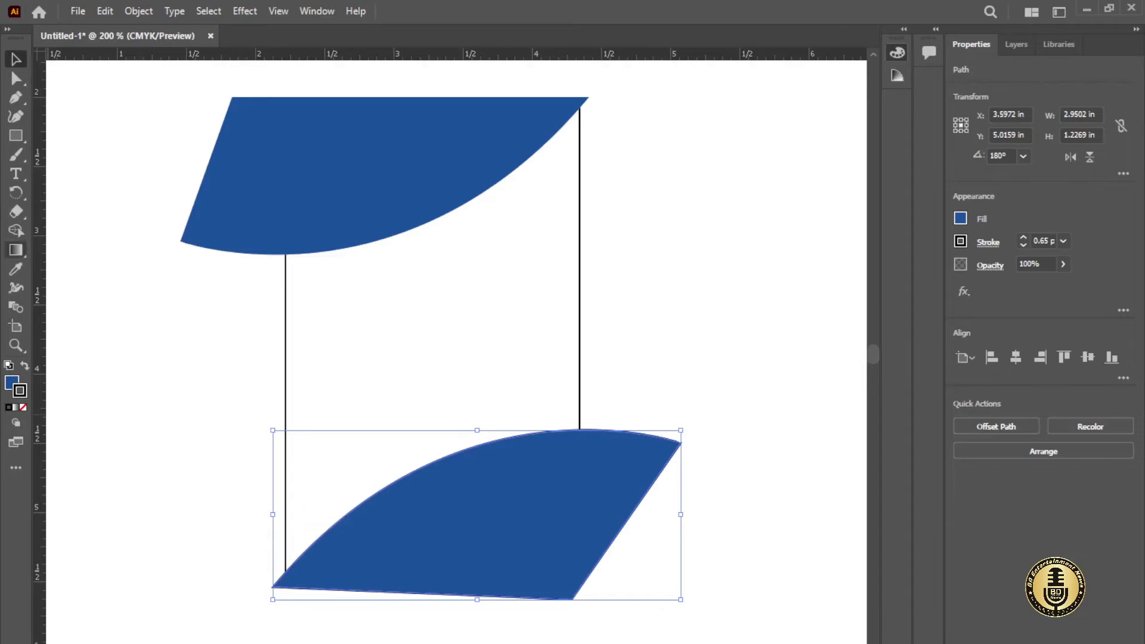
{"action": "left_click", "coordinate": [15, 269]}
{"action": "left_click", "coordinate": [382, 173]}
{"action": "left_click", "coordinate": [16, 60]}
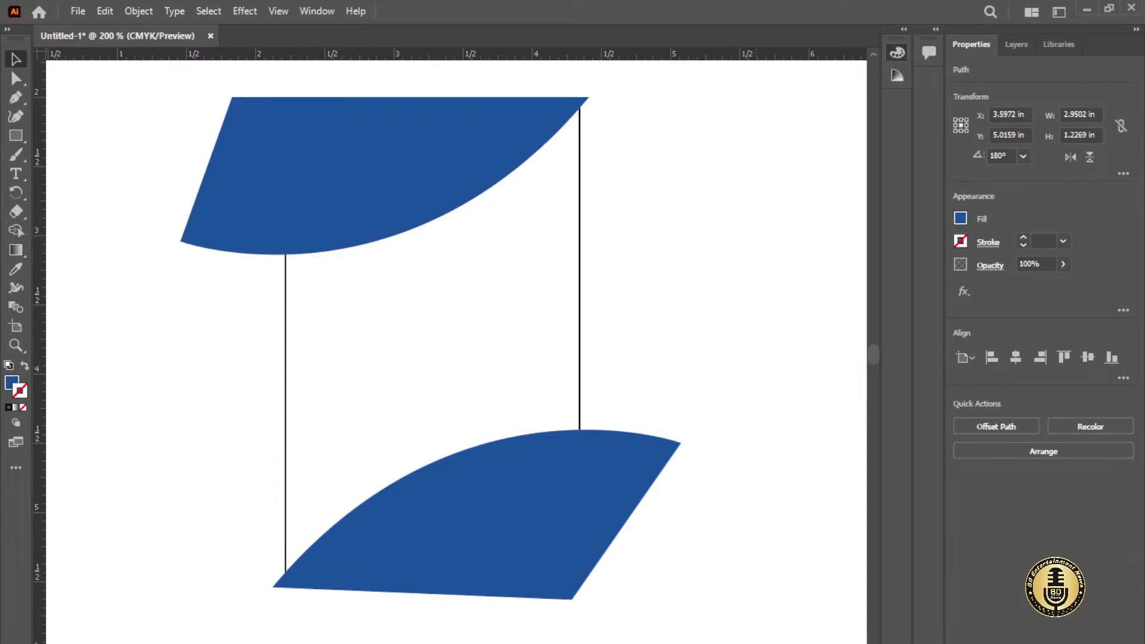
{"action": "left_click", "coordinate": [774, 381]}
Draw a circle about 0.74 in wide and place it over the upper blue shape's curved edge
{"action": "key", "text": "ctrl+minus"}
{"action": "key", "text": "ctrl+plus"}
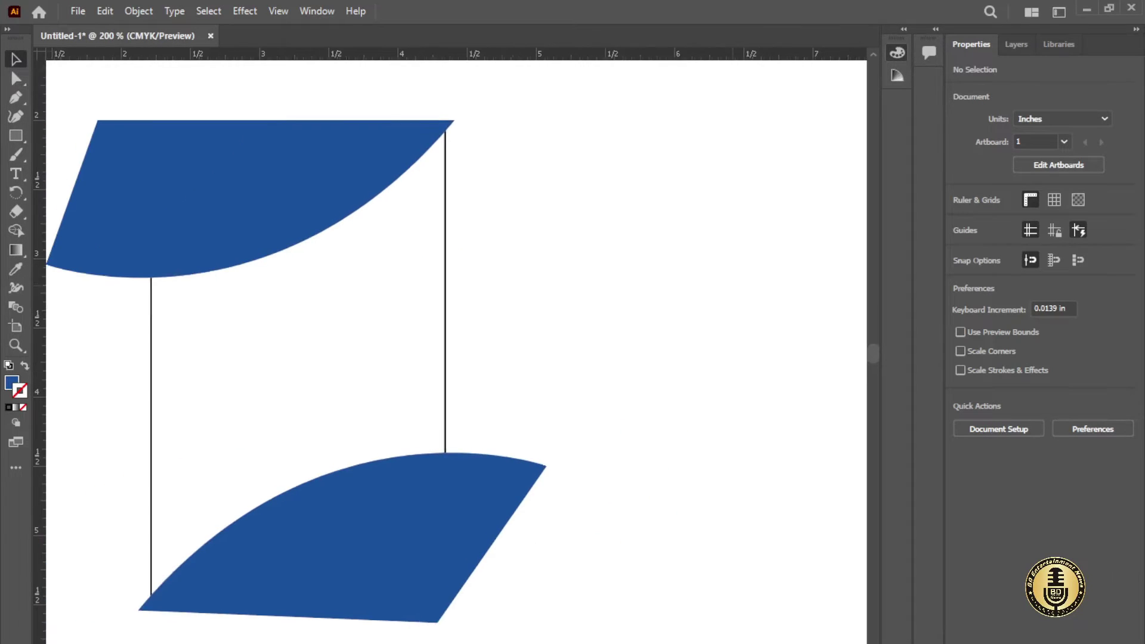
{"action": "key", "text": "m"}
{"action": "key", "text": "l"}
{"action": "left_click_drag", "start_coordinate": [287, 202], "coordinate": [388, 304]}
{"action": "key", "text": "v"}
{"action": "left_click_drag", "start_coordinate": [337, 254], "coordinate": [316, 219]}
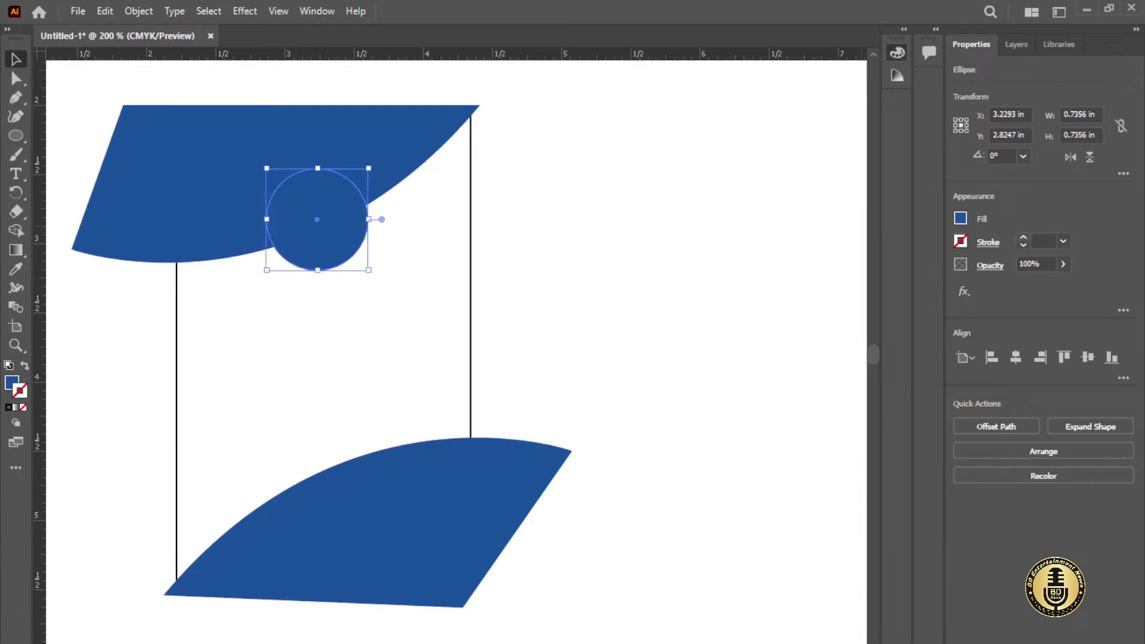
Give the circle a 4 pt white stroke
{"action": "left_click", "coordinate": [1023, 237]}
{"action": "left_click", "coordinate": [1023, 238]}
{"action": "left_click", "coordinate": [1023, 237]}
{"action": "left_click", "coordinate": [1023, 237]}
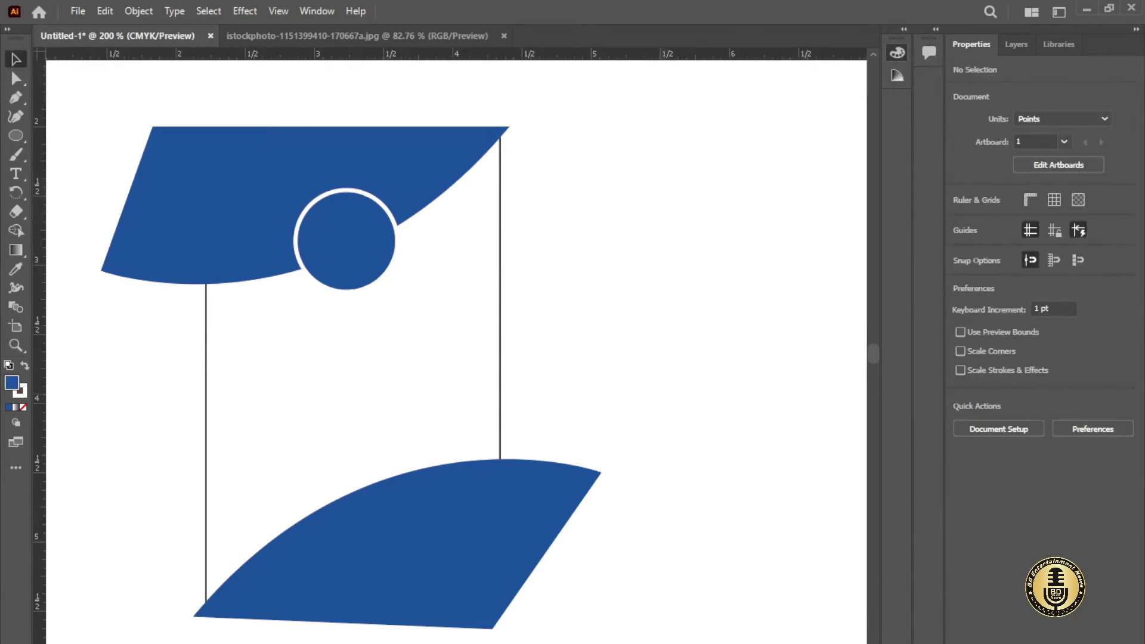
Paste the businessman portrait, move it beside the card and scale it down to about 1.18 in wide
{"action": "key", "text": "ctrl+v"}
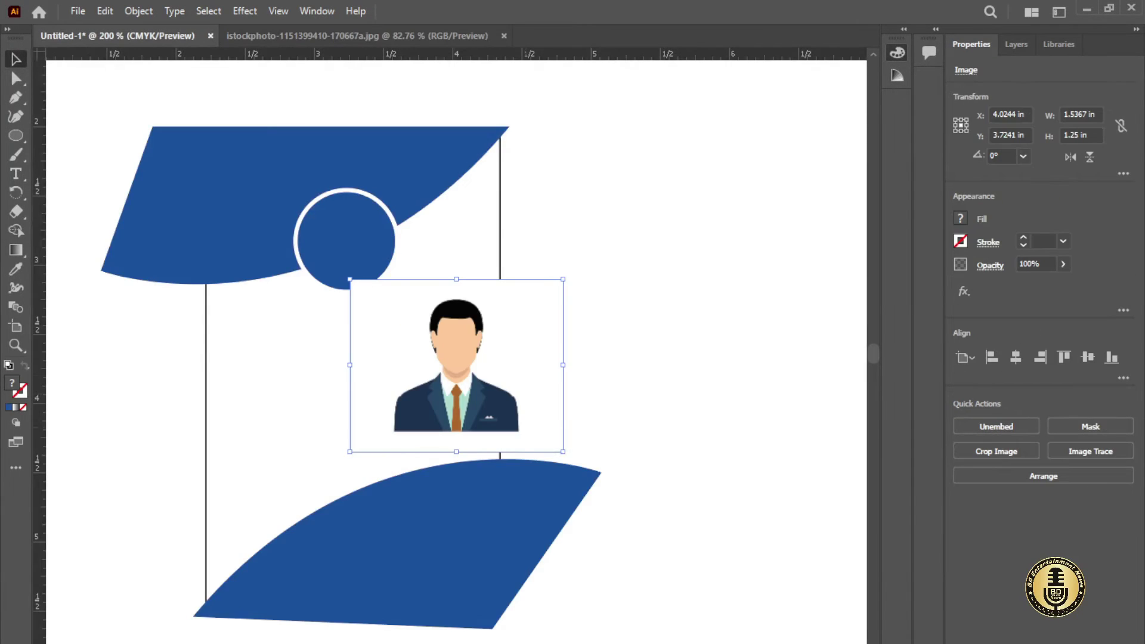
{"action": "left_click_drag", "start_coordinate": [456, 365], "coordinate": [648, 331]}
{"action": "left_click_drag", "start_coordinate": [755, 245], "coordinate": [730, 265]}
{"action": "left_click", "coordinate": [774, 300]}
Place the circle in front of the portrait and use it as the portrait's clipping mask
{"action": "left_click_drag", "start_coordinate": [351, 237], "coordinate": [687, 326]}
{"action": "key", "text": "ctrl+shift+]"}
{"action": "left_click", "coordinate": [760, 322]}
{"action": "left_click_drag", "start_coordinate": [662, 227], "coordinate": [630, 389]}
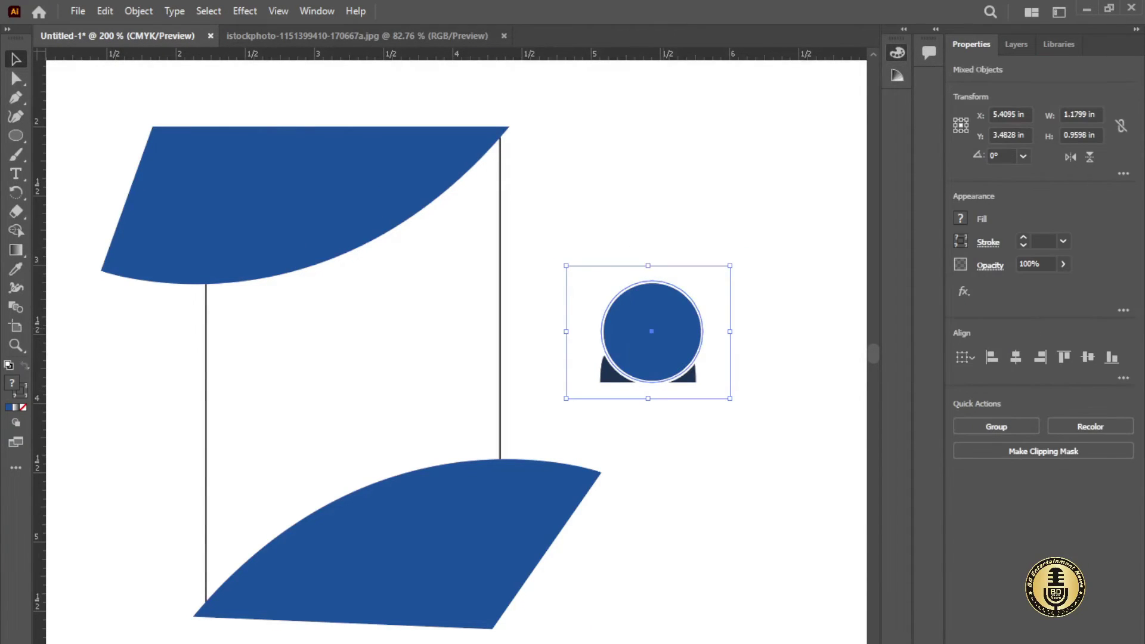
{"action": "key", "text": "ctrl+7"}
Scale the portrait inside the clipping group down to about 1.04 in wide
{"action": "left_click", "coordinate": [760, 325]}
{"action": "left_click", "coordinate": [686, 325]}
{"action": "double_click", "coordinate": [701, 320]}
{"action": "left_click", "coordinate": [701, 322]}
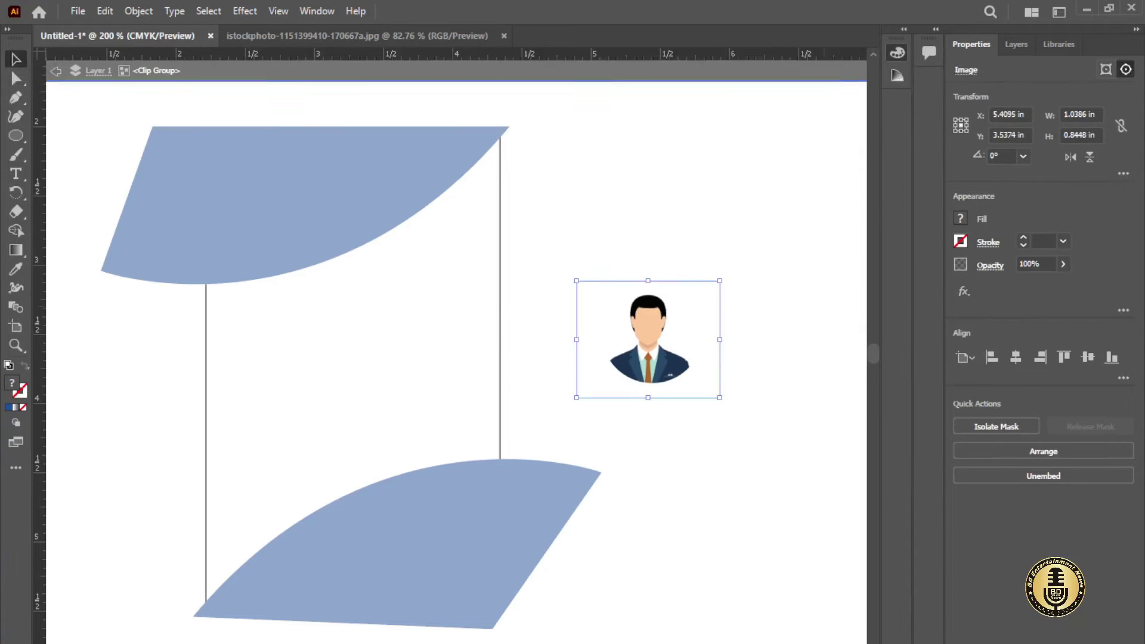
{"action": "key", "text": "Escape"}
Give the clipping circle a 4 pt white stroke and move the masked portrait onto the upper blue shape's curved edge
{"action": "left_click", "coordinate": [690, 297]}
{"action": "double_click", "coordinate": [690, 297]}
{"action": "left_click", "coordinate": [712, 327]}
{"action": "key", "text": "Escape"}
{"action": "left_click_drag", "start_coordinate": [687, 326], "coordinate": [389, 247]}
{"action": "left_click", "coordinate": [555, 365]}
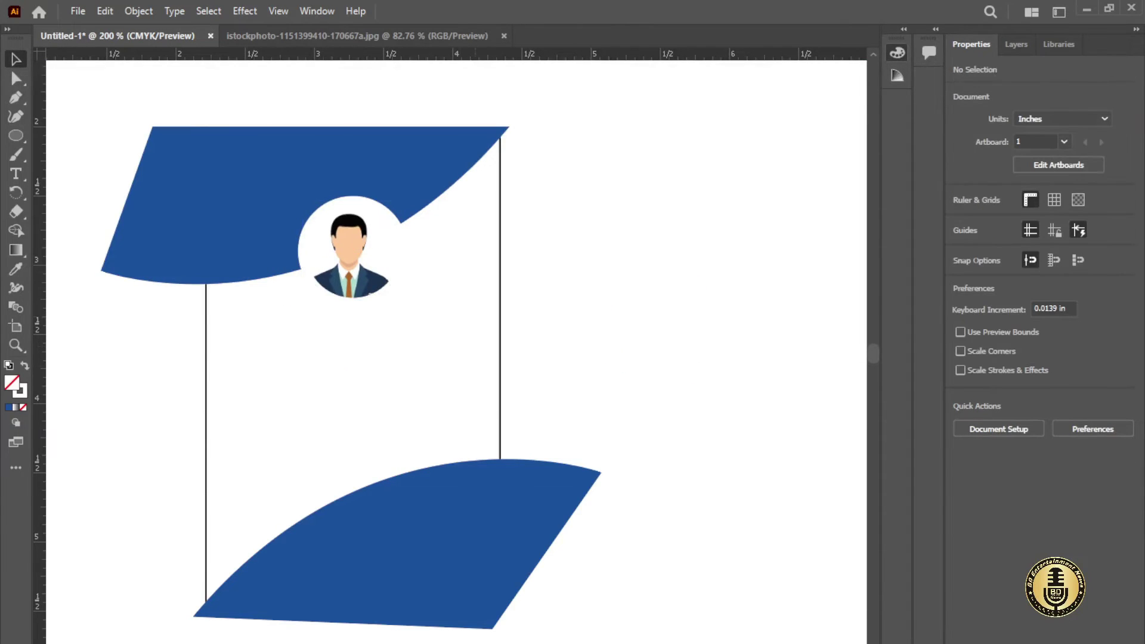
Sample the upper shape's blue with the Eyedropper and use it as the fill of the clipping circle
{"action": "double_click", "coordinate": [399, 229]}
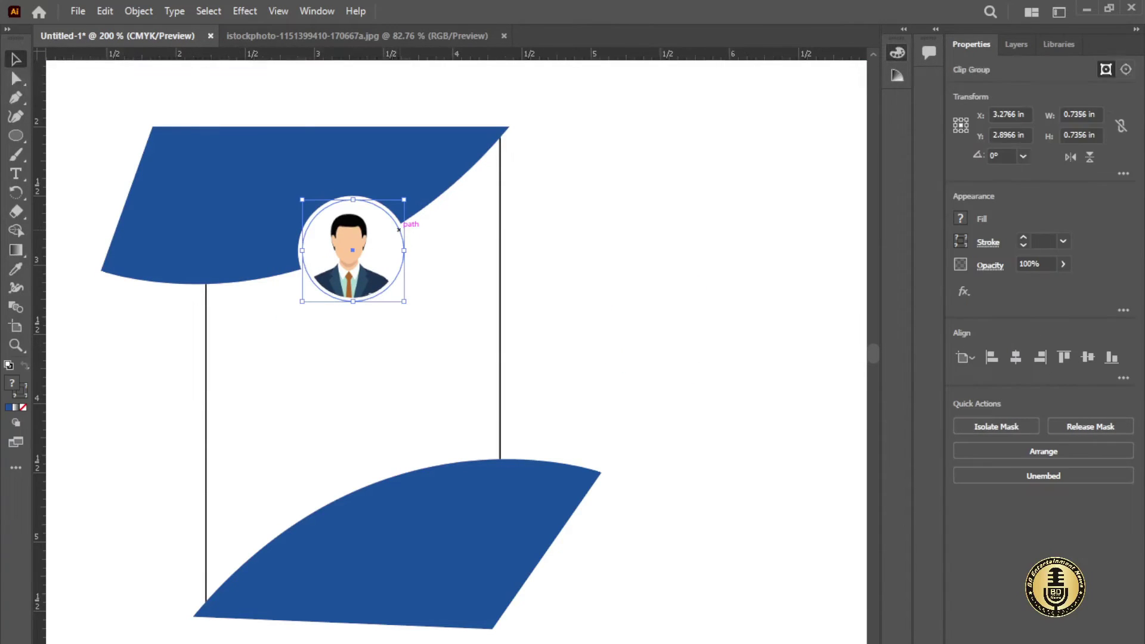
{"action": "left_click", "coordinate": [399, 230]}
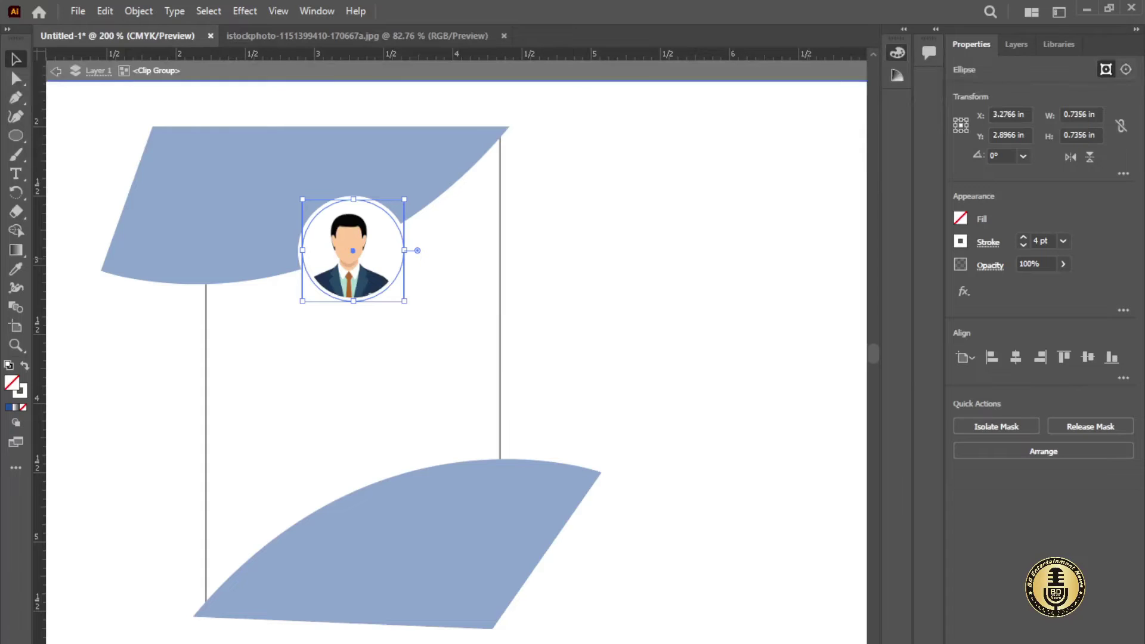
{"action": "left_click", "coordinate": [126, 340]}
{"action": "left_click", "coordinate": [16, 269]}
{"action": "left_click", "coordinate": [195, 232]}
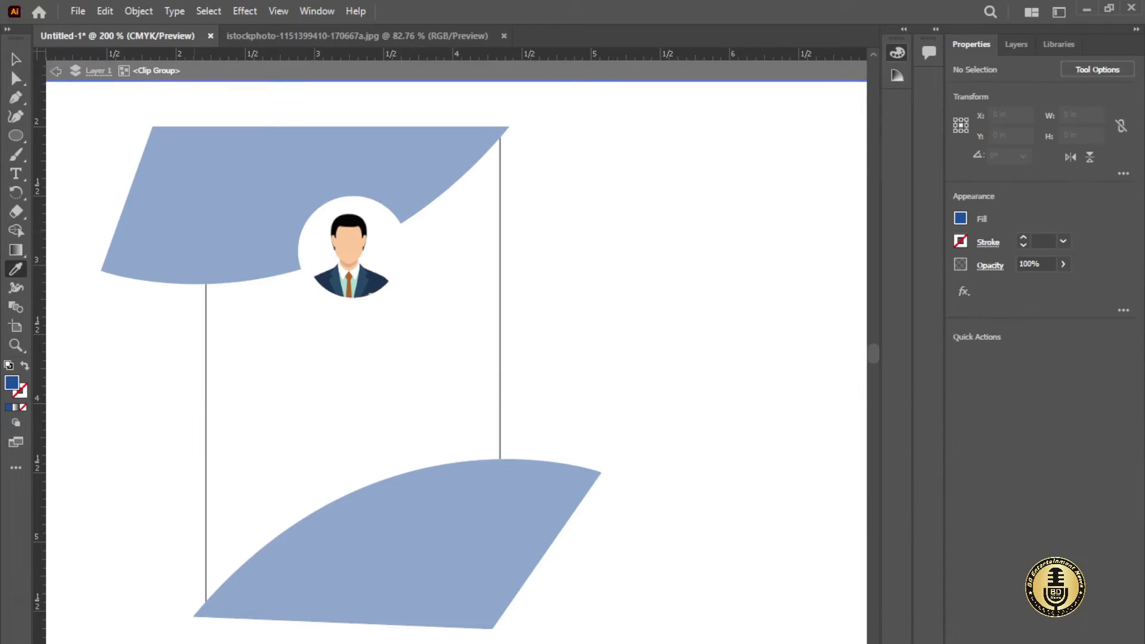
{"action": "left_click", "coordinate": [16, 59]}
{"action": "double_click", "coordinate": [448, 254]}
{"action": "double_click", "coordinate": [401, 237]}
{"action": "left_click", "coordinate": [401, 237]}
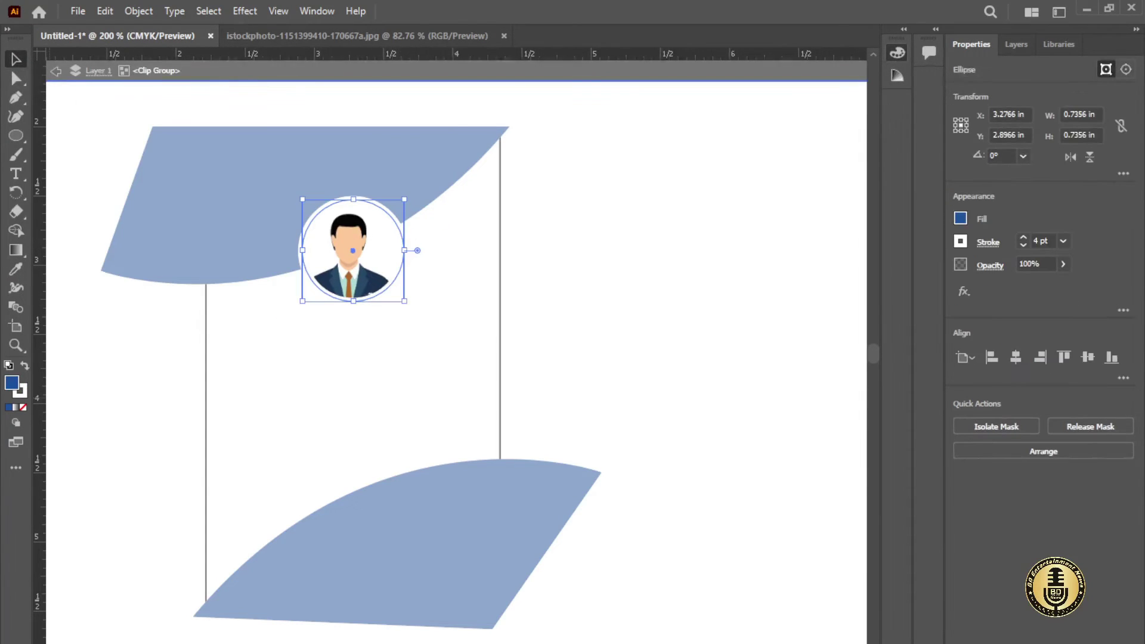
Swap the clipping circle's fill and stroke colors to get a blue outline, and make the stroke thinner
{"action": "key", "text": "shift+x"}
{"action": "left_click", "coordinate": [1024, 246]}
{"action": "left_click", "coordinate": [1023, 246]}
{"action": "left_click", "coordinate": [1023, 246]}
{"action": "double_click", "coordinate": [710, 312]}
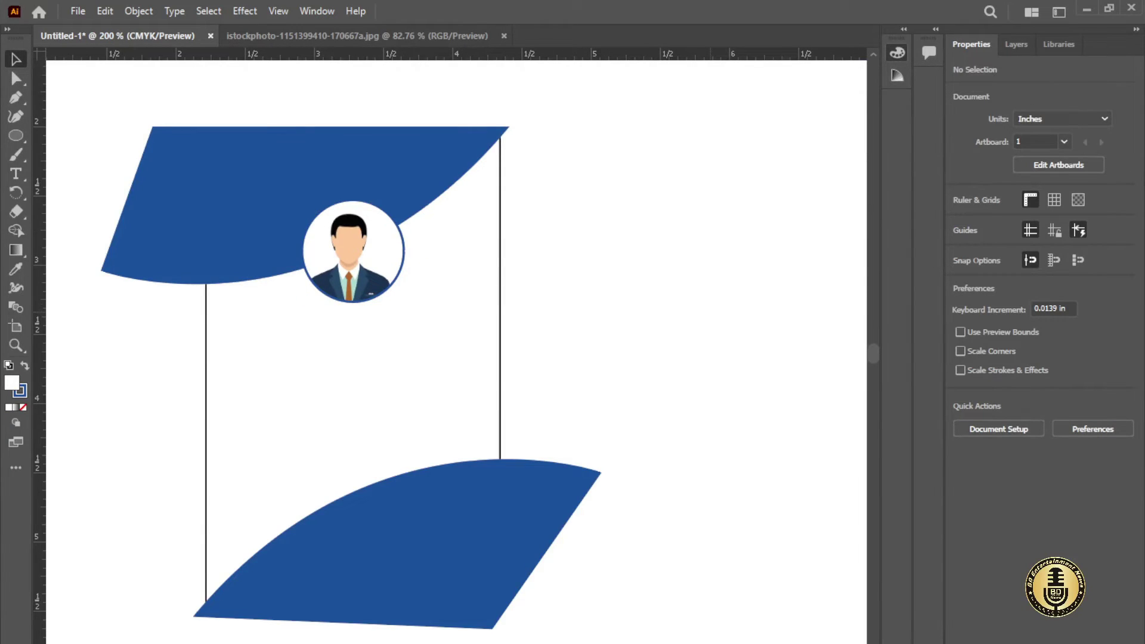
Add the text label "Name:" on the card below the portrait
{"action": "key", "text": "t"}
{"action": "left_click", "coordinate": [15, 174]}
{"action": "left_click", "coordinate": [231, 367]}
{"action": "type", "text": "Name"}
{"action": "left_click", "coordinate": [16, 59]}
{"action": "left_click_drag", "start_coordinate": [288, 347], "coordinate": [280, 350]}
{"action": "left_click", "coordinate": [322, 382]}
{"action": "double_click", "coordinate": [273, 361]}
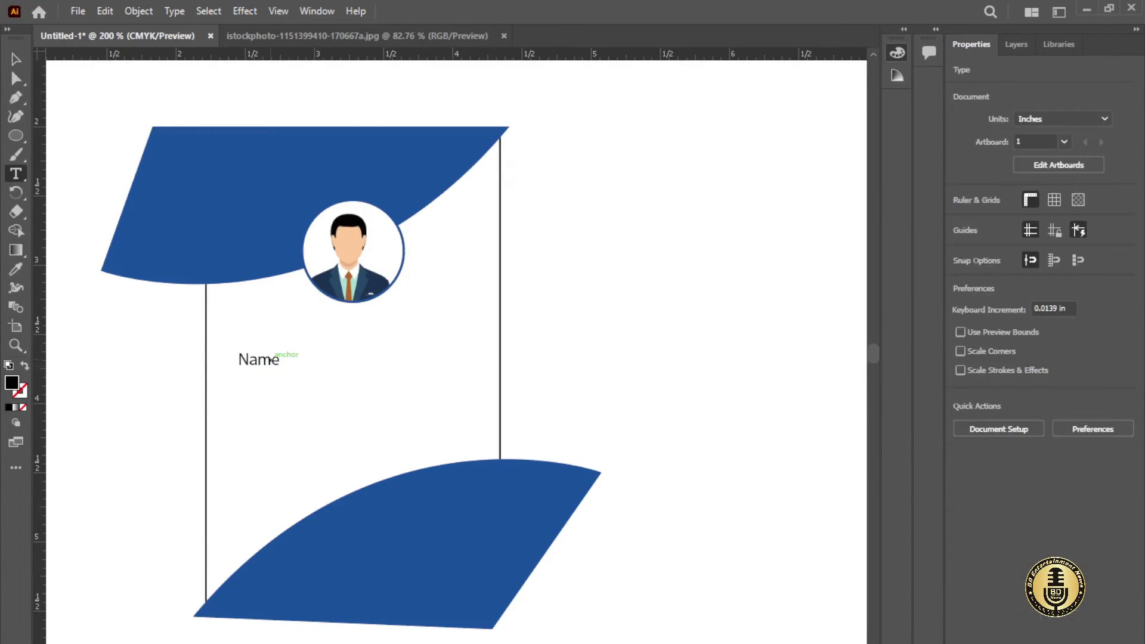
{"action": "type", "text": ":"}
Add the lines "Designation:", "Blood Group:", "Join Date:", "D.O.B:" and "Mobile:" below the "Name:" label in the same text block
{"action": "key", "text": "Return"}
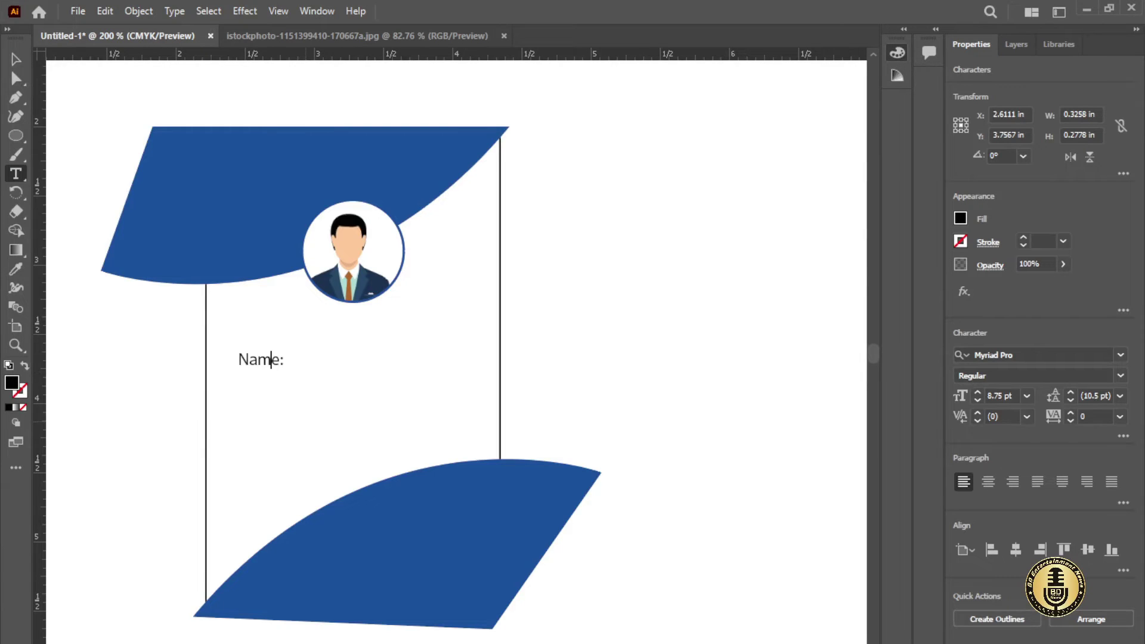
{"action": "type", "text": "Designation: "}
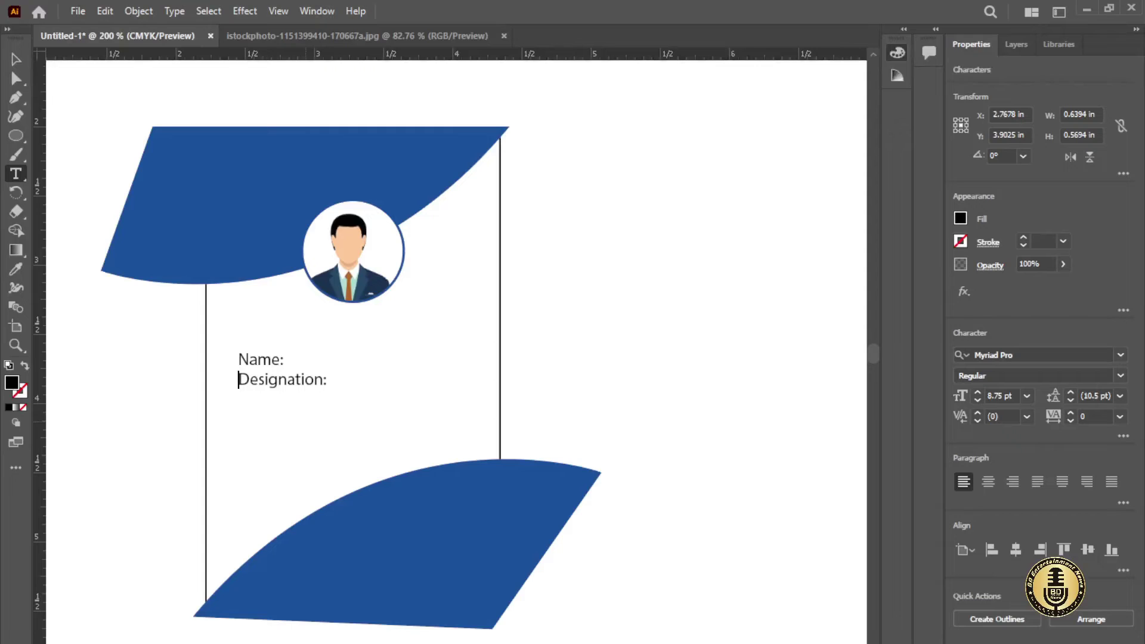
{"action": "type", "text": "Blood Group:"}
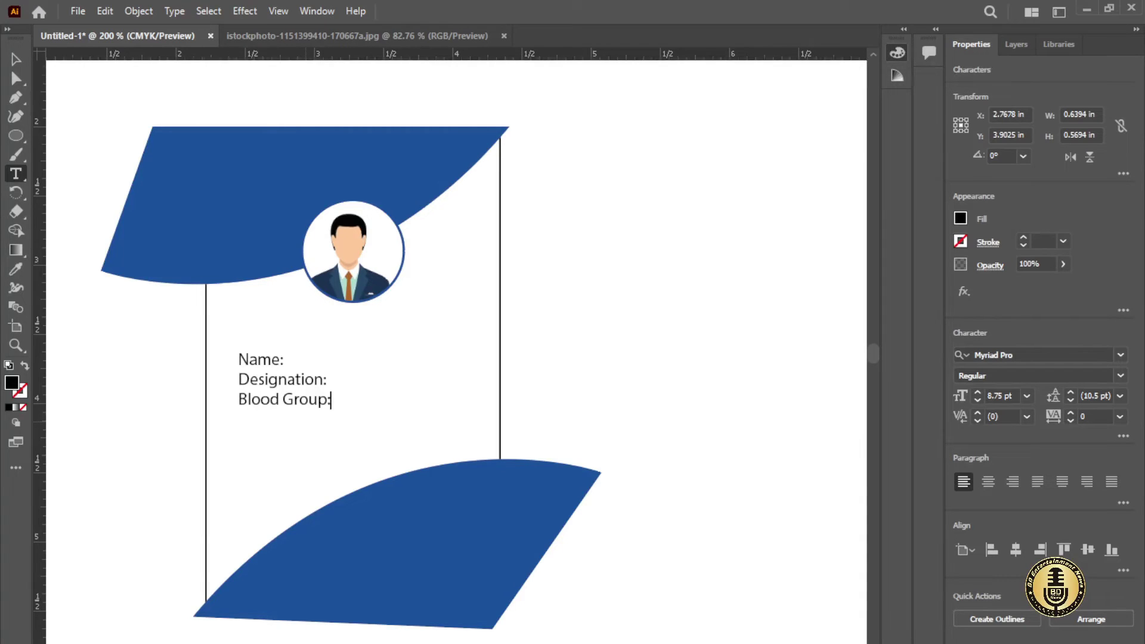
{"action": "key", "text": "Return"}
{"action": "type", "text": "Join Date:"}
{"action": "key", "text": "Return"}
{"action": "type", "text": "D.O.B"}
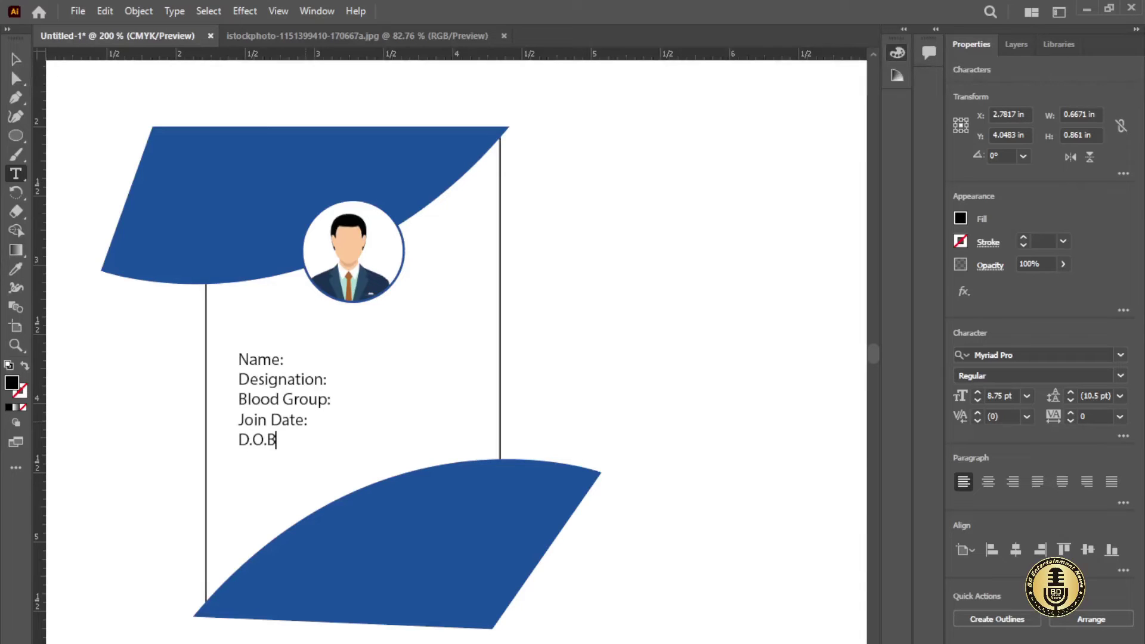
{"action": "type", "text": ":"}
{"action": "key", "text": "Return"}
{"action": "type", "text": "Mobile:"}
{"action": "key", "text": "Escape"}
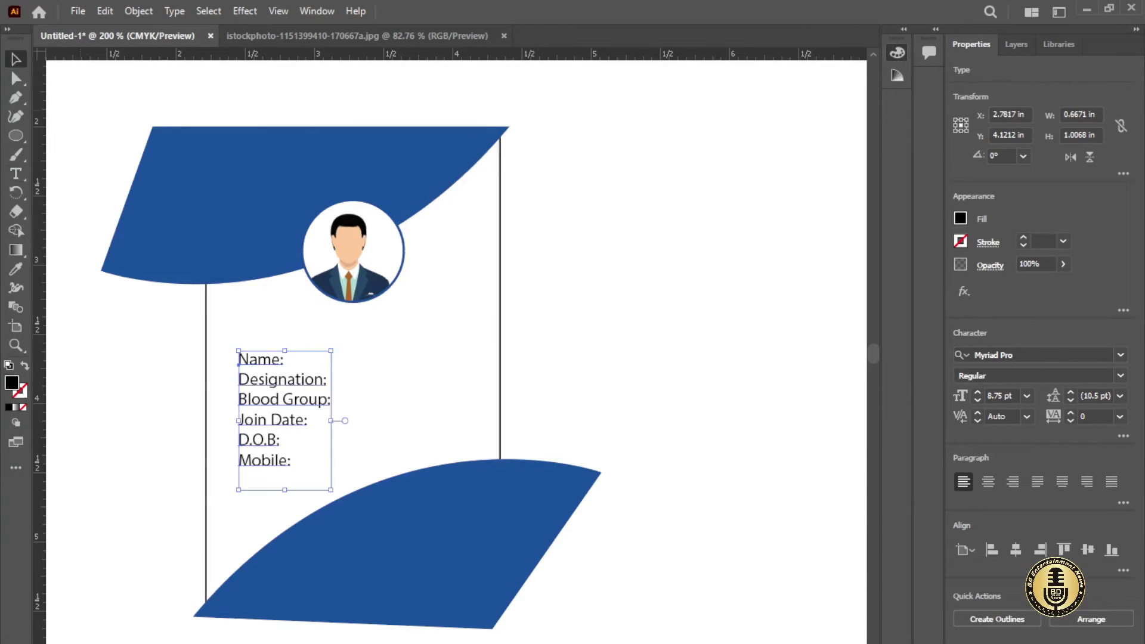
Increase the label block's leading to 14 pt and shift the block up and toward the card's left edge
{"action": "key", "text": "shift+Left"}
{"action": "left_click", "coordinate": [1070, 391]}
{"action": "left_click", "coordinate": [1070, 392]}
{"action": "left_click", "coordinate": [1070, 391]}
{"action": "key", "text": "shift+Up"}
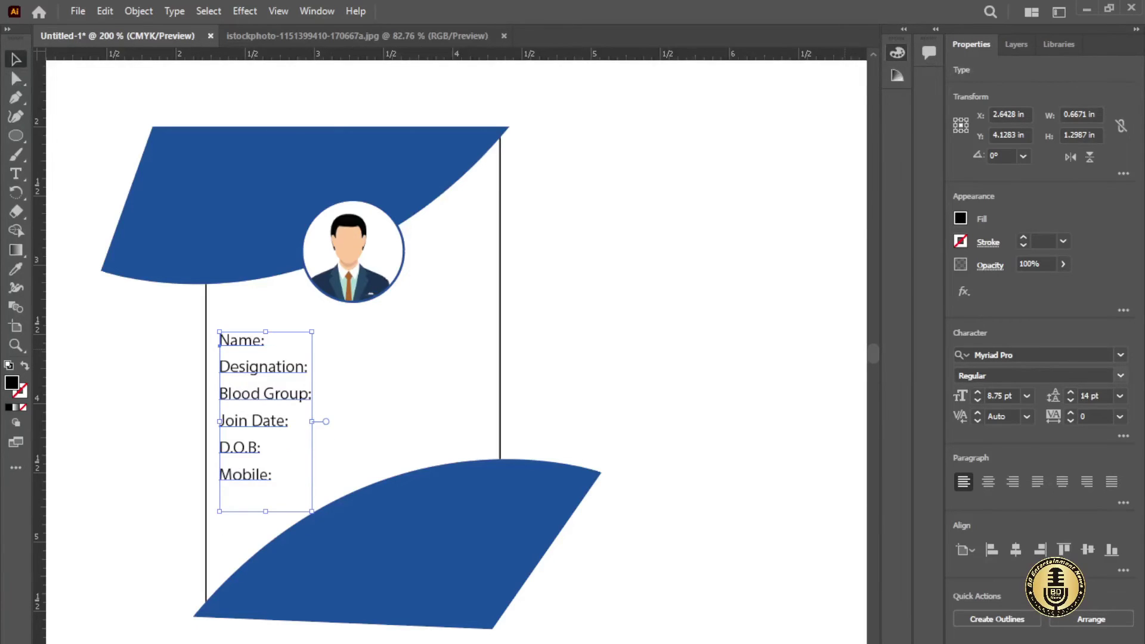
{"action": "left_click", "coordinate": [682, 426]}
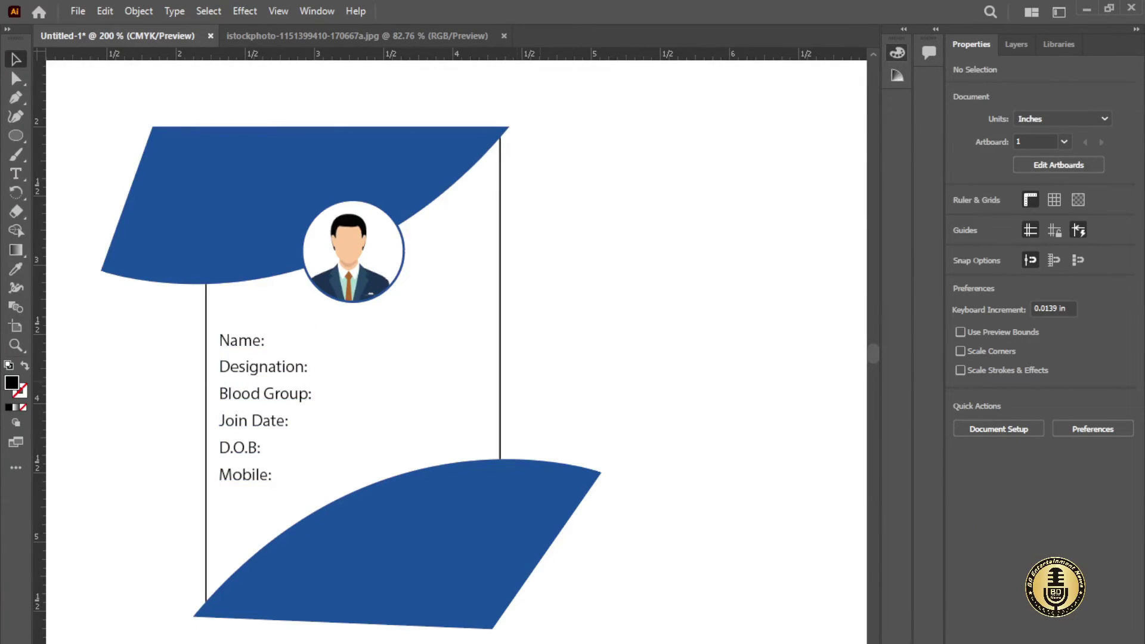
Fit the artboard to the card's outline rectangle and delete that rectangle
{"action": "left_click", "coordinate": [468, 373]}
{"action": "left_click", "coordinate": [567, 373]}
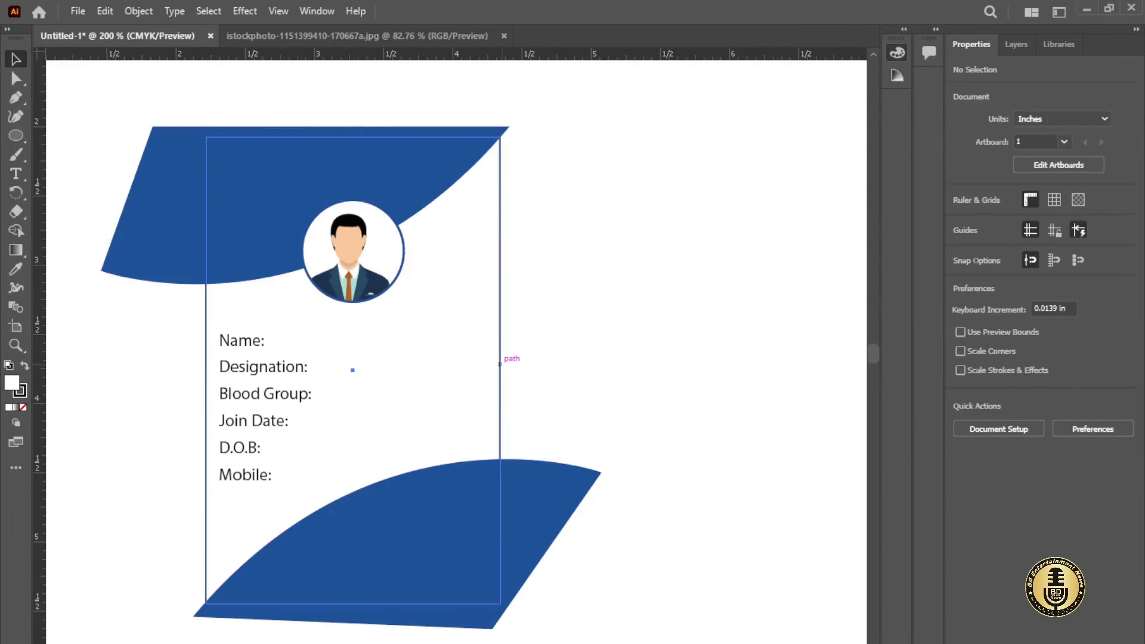
{"action": "left_click", "coordinate": [500, 365]}
{"action": "key", "text": "shift+o"}
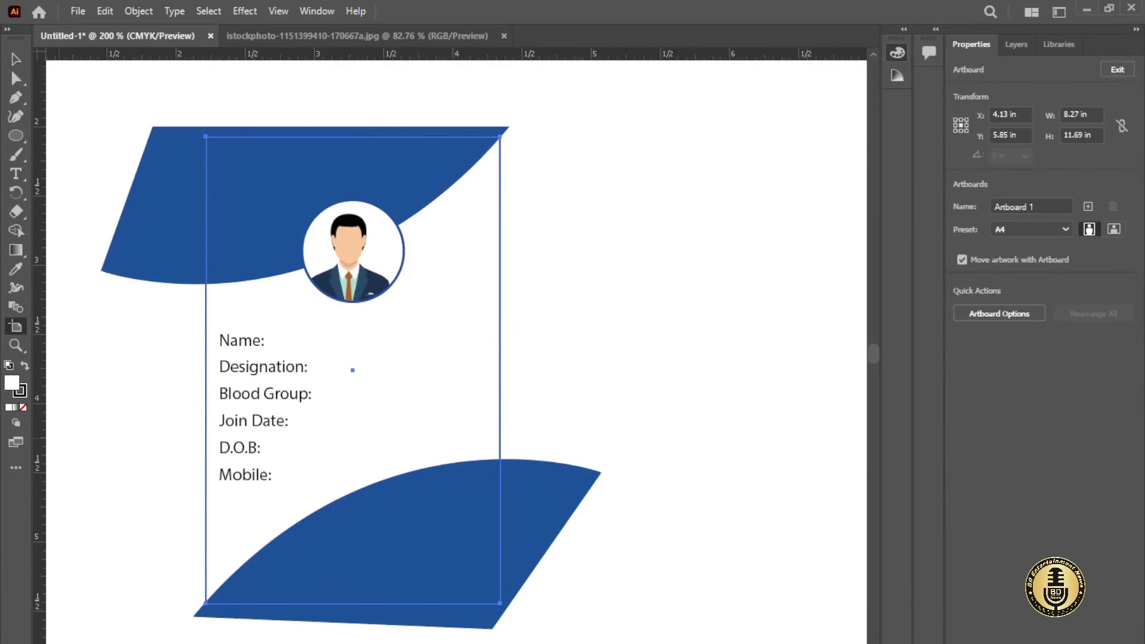
{"action": "left_click", "coordinate": [411, 381]}
{"action": "left_click", "coordinate": [17, 59]}
{"action": "left_click", "coordinate": [567, 351]}
{"action": "left_click", "coordinate": [500, 350]}
{"action": "key", "text": "Delete"}
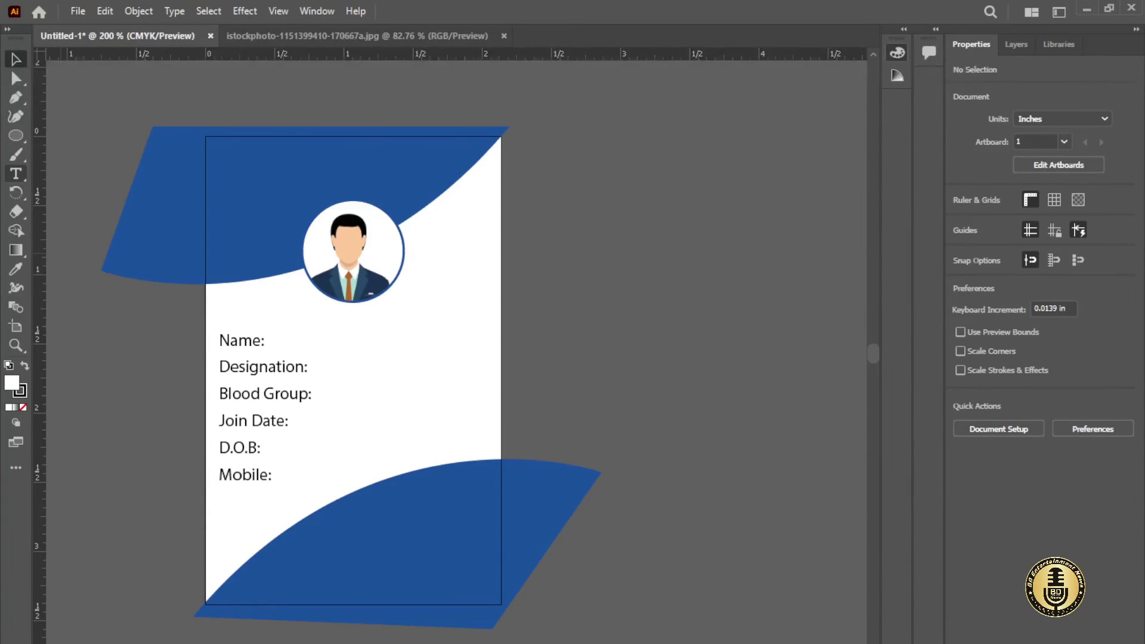
Add the title "BD Entertainment News" on the upper blue shape and make its fill white
{"action": "left_click", "coordinate": [16, 173]}
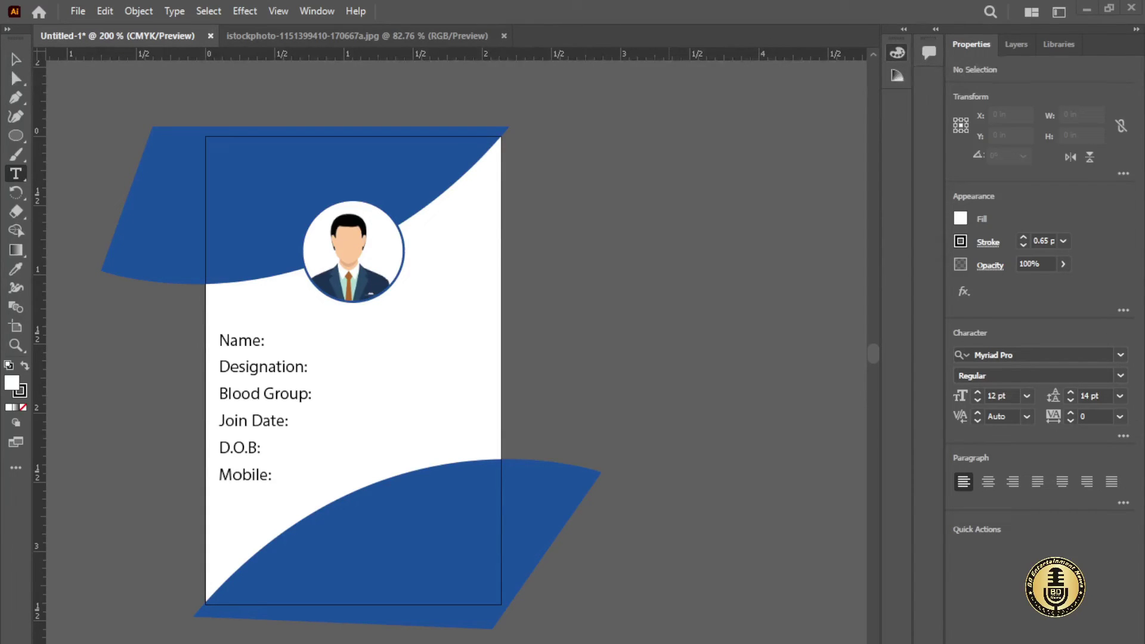
{"action": "left_click", "coordinate": [236, 153]}
{"action": "type", "text": "BD Entertainment News"}
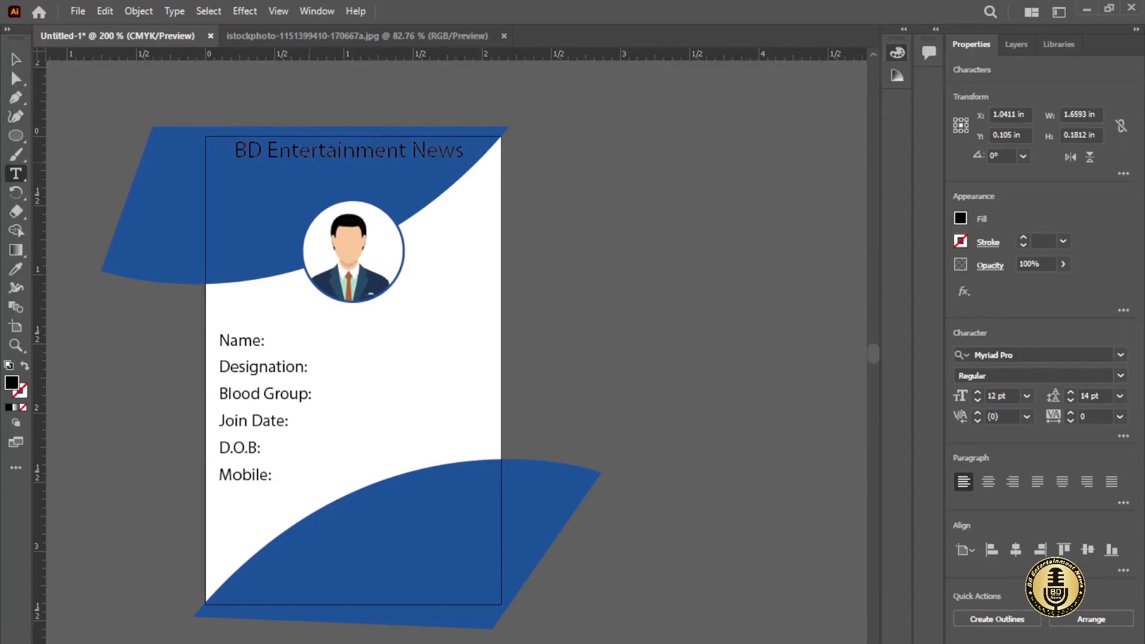
{"action": "key", "text": "Escape"}
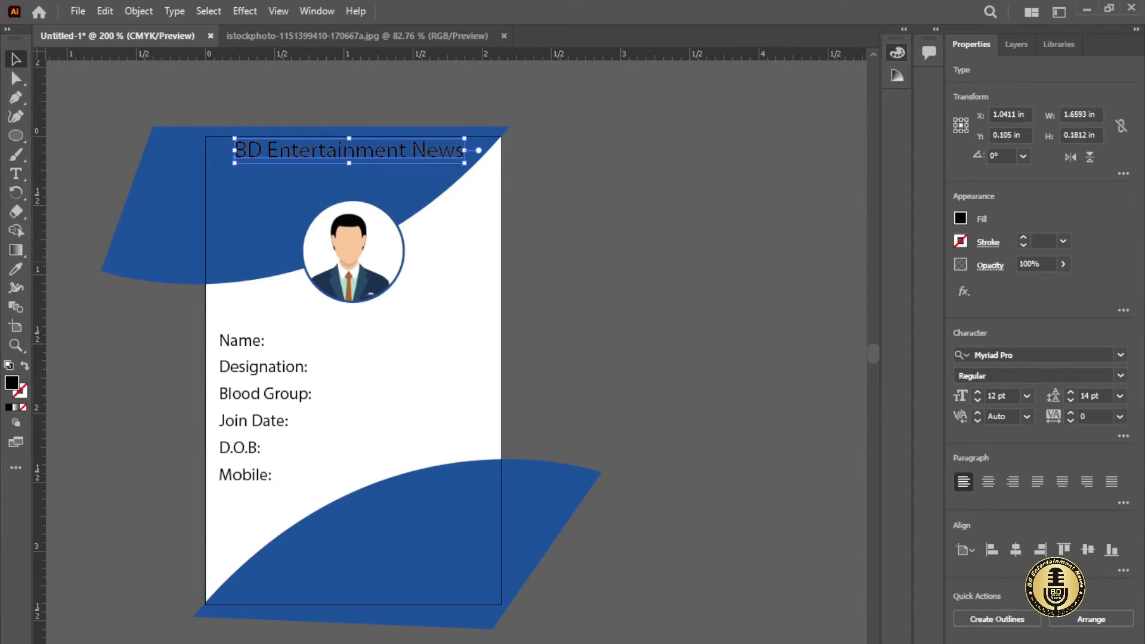
{"action": "key", "text": "Return"}
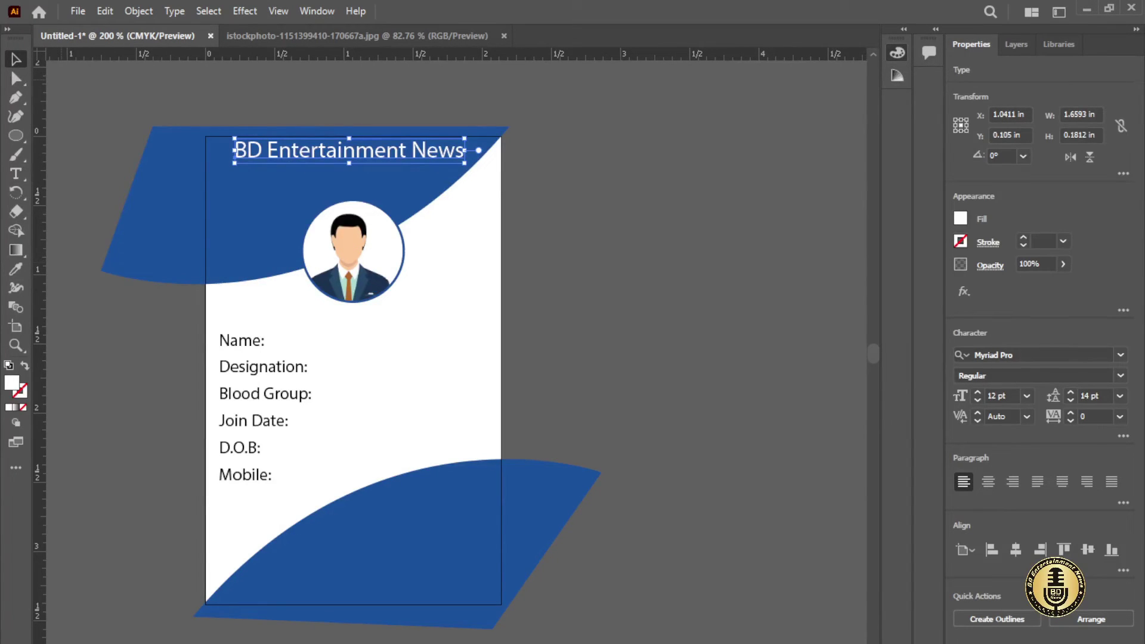
Set the title's font to Arial Narrow Bold
{"action": "left_click", "coordinate": [1013, 355]}
{"action": "type", "text": "ari"}
{"action": "key", "text": "Return"}
{"action": "key", "text": "ctrl+shift+a"}
Nudge the title right and slightly down so it sits centered above the portrait
{"action": "key", "text": "ctrl+plus"}
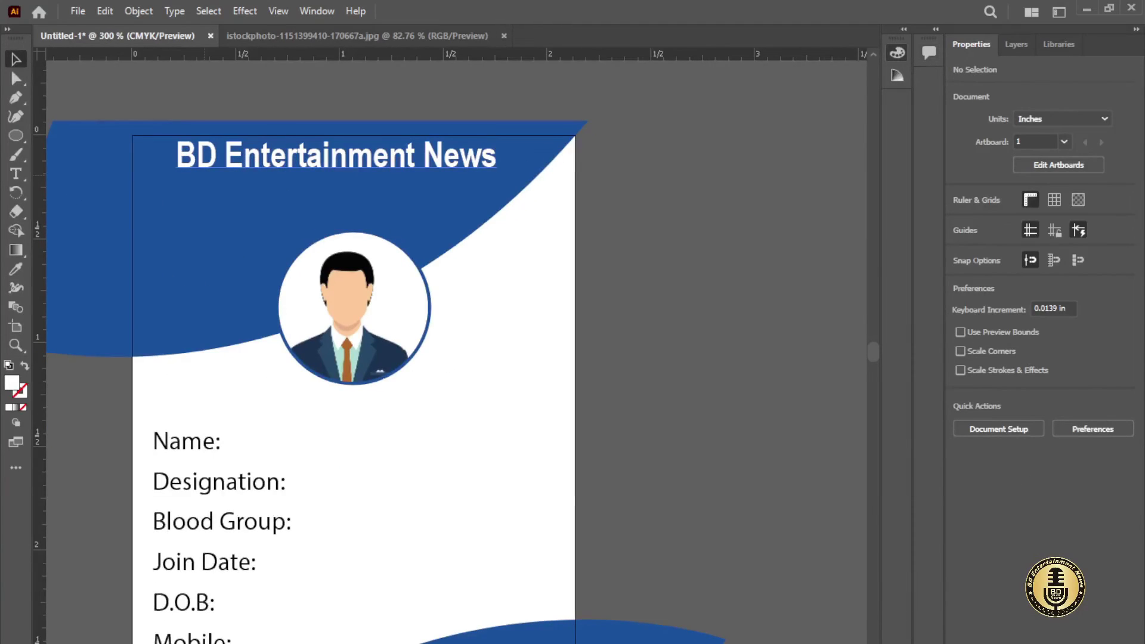
{"action": "left_click_drag", "start_coordinate": [204, 175], "coordinate": [279, 160]}
{"action": "left_click", "coordinate": [382, 143]}
{"action": "key", "text": "shift+Down"}
{"action": "key", "text": "shift+Up"}
{"action": "key", "text": "Right"}
{"action": "key", "text": "Right"}
{"action": "key", "text": "Right"}
{"action": "key", "text": "Right"}
{"action": "key", "text": "Down"}
{"action": "key", "text": "Right"}
{"action": "left_click", "coordinate": [577, 253]}
Move the circular portrait up, closer to the title
{"action": "left_click", "coordinate": [464, 325]}
{"action": "key", "text": "shift+Up"}
{"action": "left_click", "coordinate": [417, 387]}
Move the label block up so it starts just below the portrait
{"action": "left_click", "coordinate": [297, 464]}
{"action": "key", "text": "shift+Up"}
{"action": "key", "text": "shift+Up"}
{"action": "key", "text": "Down"}
{"action": "key", "text": "Down"}
{"action": "key", "text": "Down"}
{"action": "key", "text": "Down"}
{"action": "key", "text": "Down"}
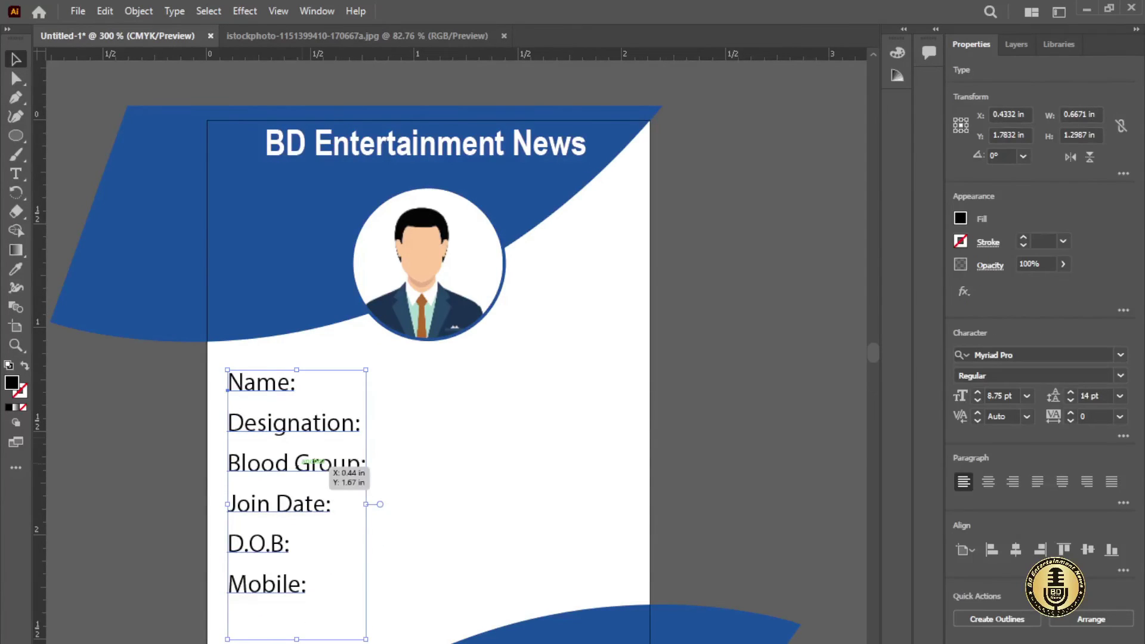
{"action": "left_click", "coordinate": [717, 436]}
Remove the empty last line after "Mobile:" from the label text block
{"action": "key", "text": "ctrl+minus"}
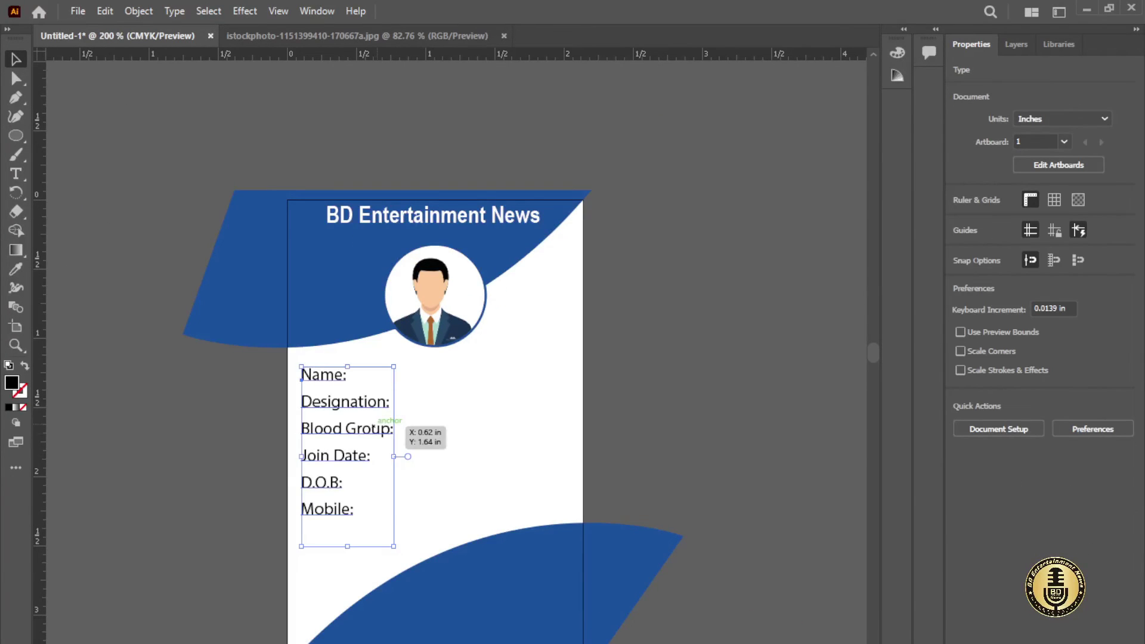
{"action": "left_click", "coordinate": [403, 427]}
{"action": "double_click", "coordinate": [353, 509]}
{"action": "key", "text": "Escape"}
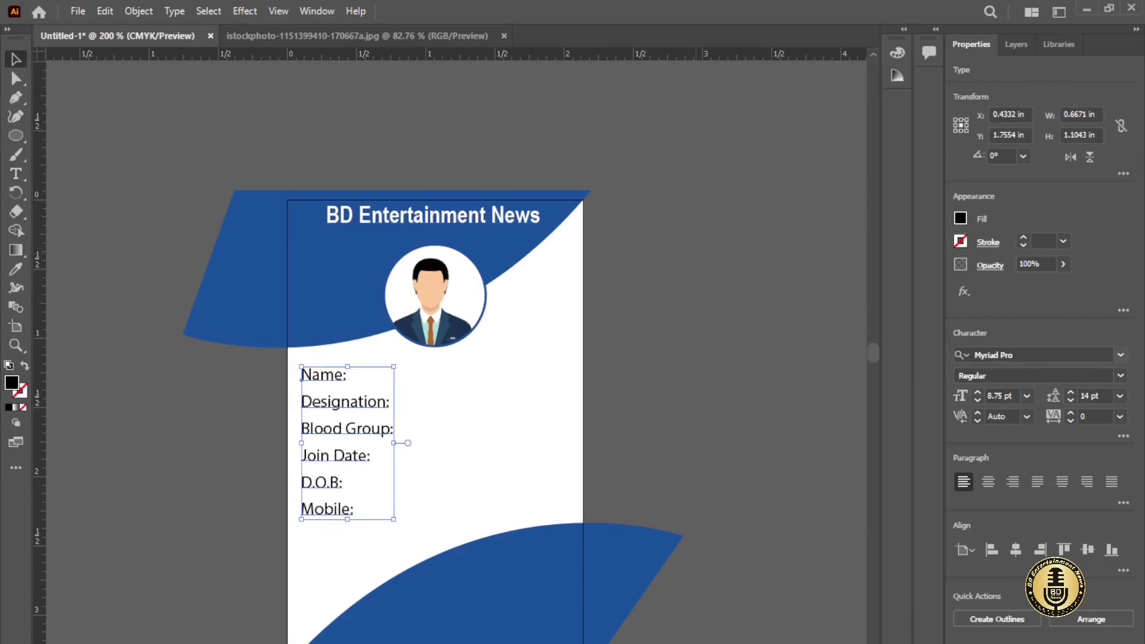
Set the labels to 9 pt with 16 pt leading and nudge the block down and slightly right
{"action": "left_click", "coordinate": [1070, 392]}
{"action": "left_click", "coordinate": [1070, 392]}
{"action": "left_click", "coordinate": [977, 392]}
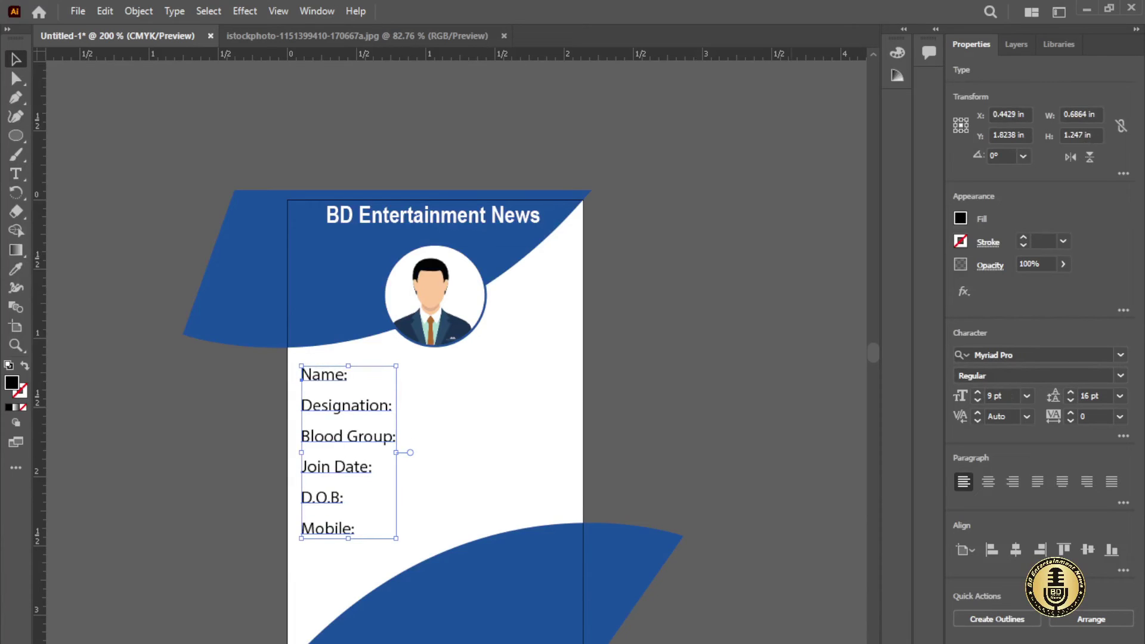
{"action": "key", "text": "shift+Down"}
{"action": "key", "text": "Right"}
{"action": "left_click", "coordinate": [704, 418]}
Place a copy of the title's text style on the lower blue shape with the wording "Address"
{"action": "left_click_drag", "start_coordinate": [703, 417], "coordinate": [706, 317]}
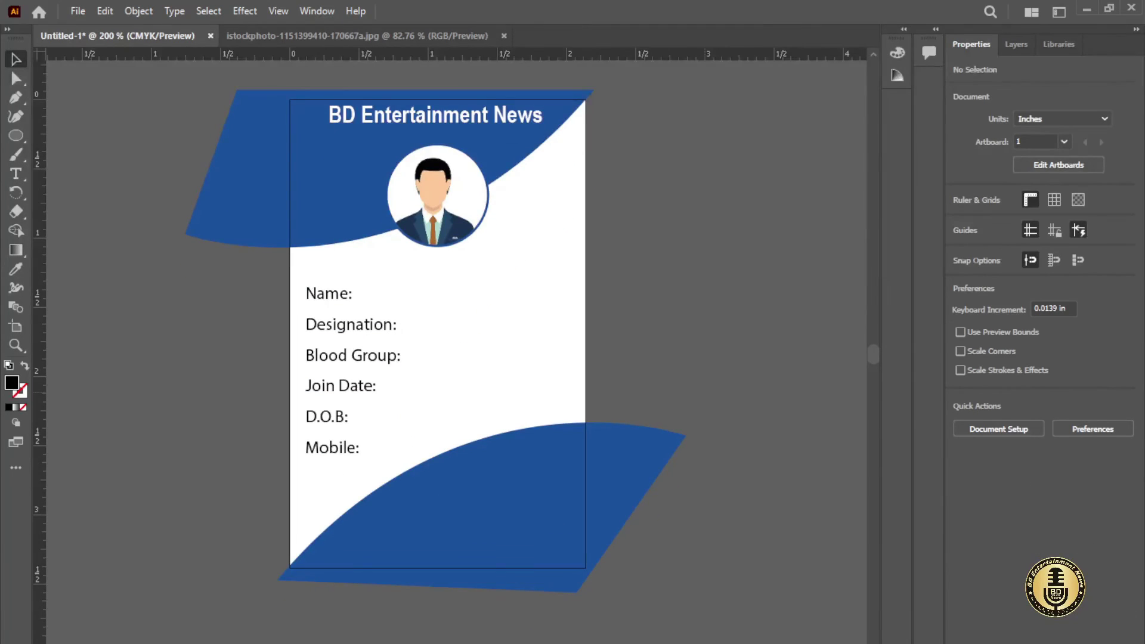
{"action": "left_click", "coordinate": [447, 115]}
{"action": "left_click_drag", "start_coordinate": [447, 114], "coordinate": [477, 551]}
{"action": "key", "text": "t"}
{"action": "type", "text": "Address"}
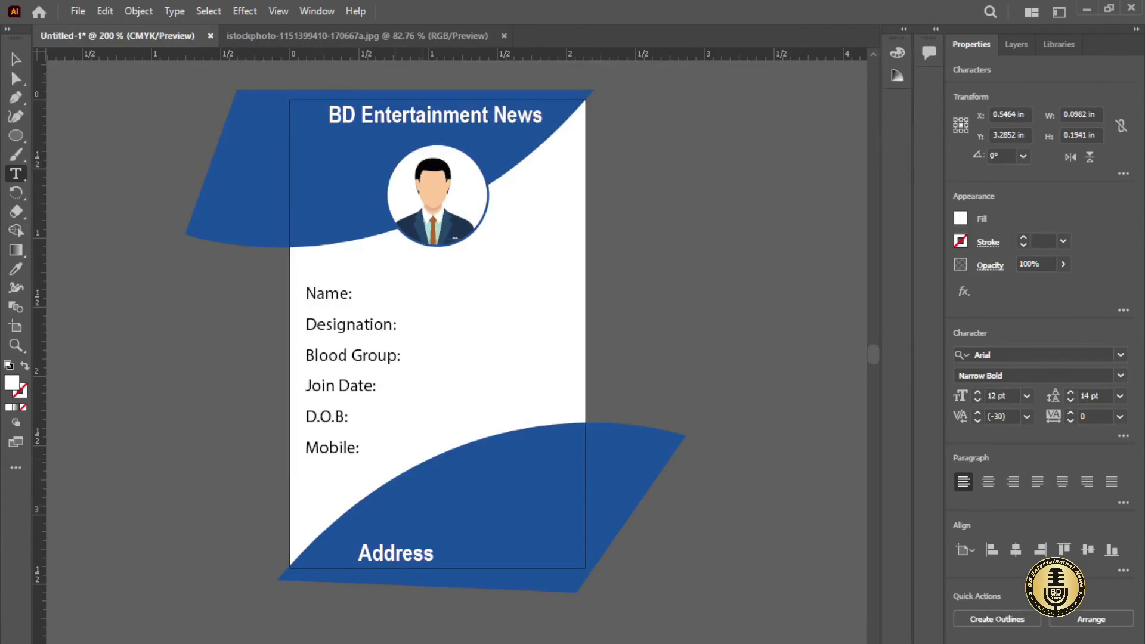
Scale the "Address" text down to about 6 pt and place it in the card's lower-left corner
{"action": "key", "text": "Escape"}
{"action": "left_click_drag", "start_coordinate": [434, 540], "coordinate": [348, 553]}
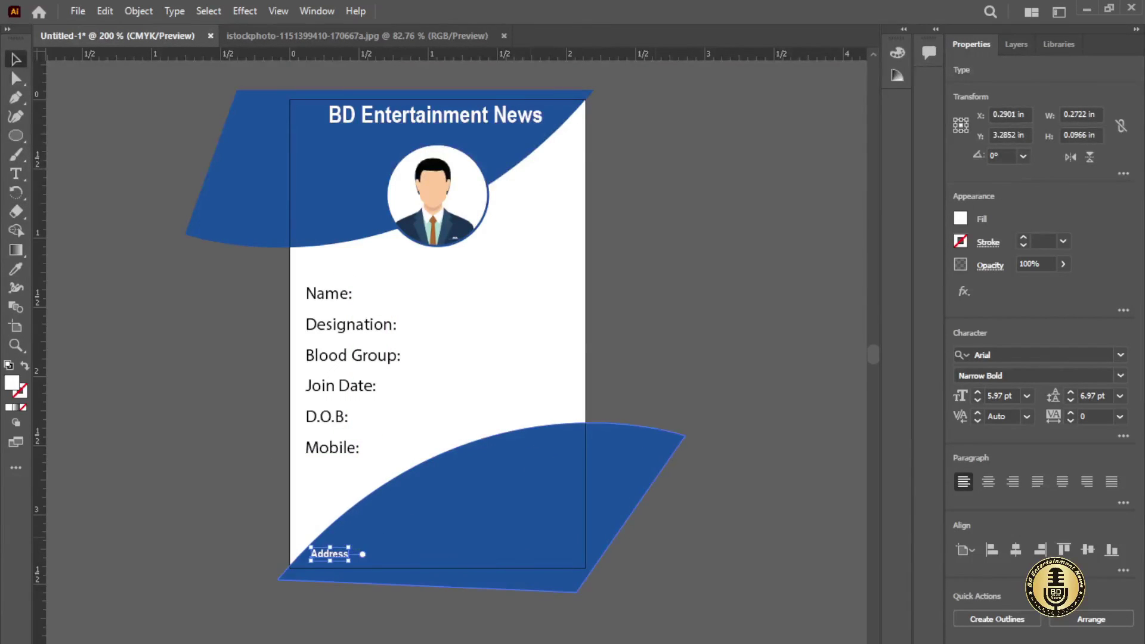
{"action": "key", "text": "ctrl+shift+a"}
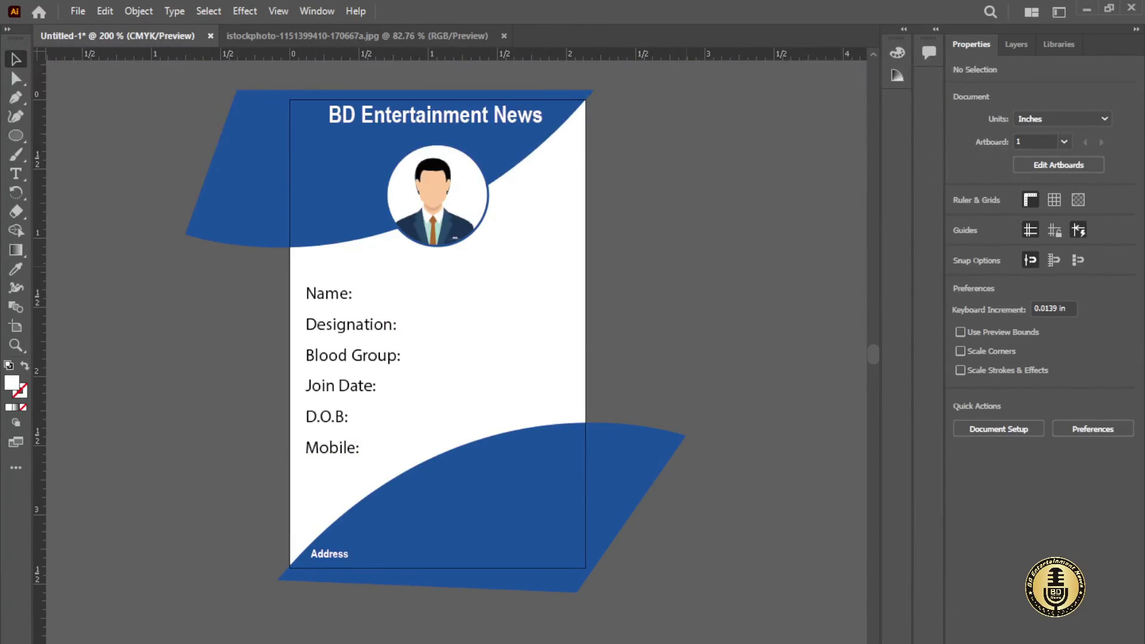
Draw a rectangle covering the whole artboard and use it as a clipping mask for all the card artwork
{"action": "scroll", "coordinate": [435, 334], "scroll_direction": "up", "scroll_amount": 1}
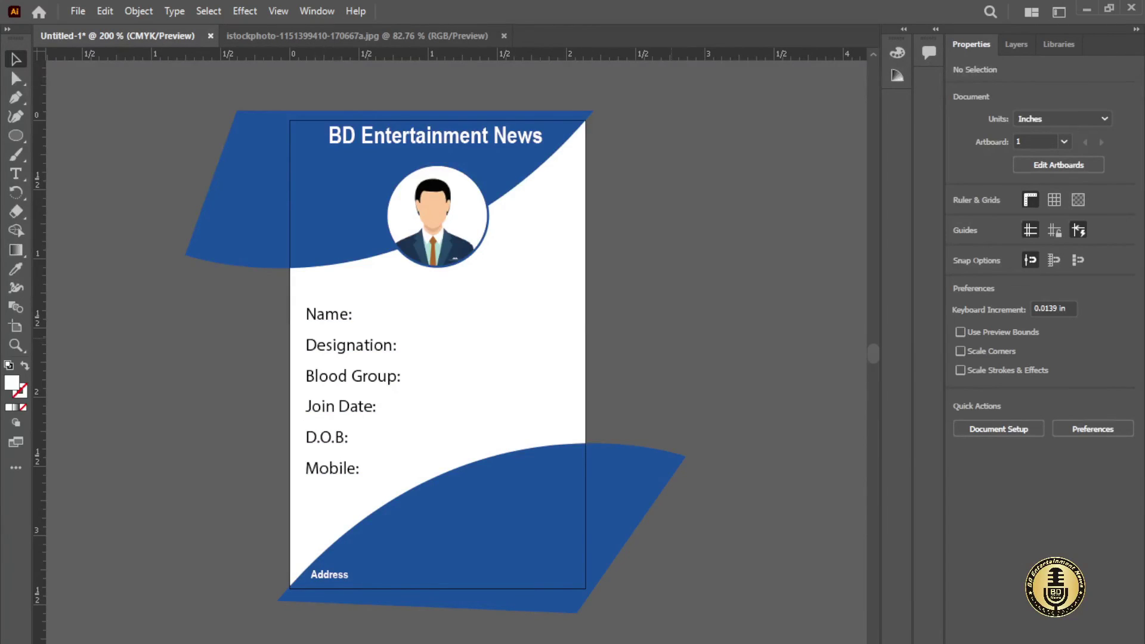
{"action": "key", "text": "m"}
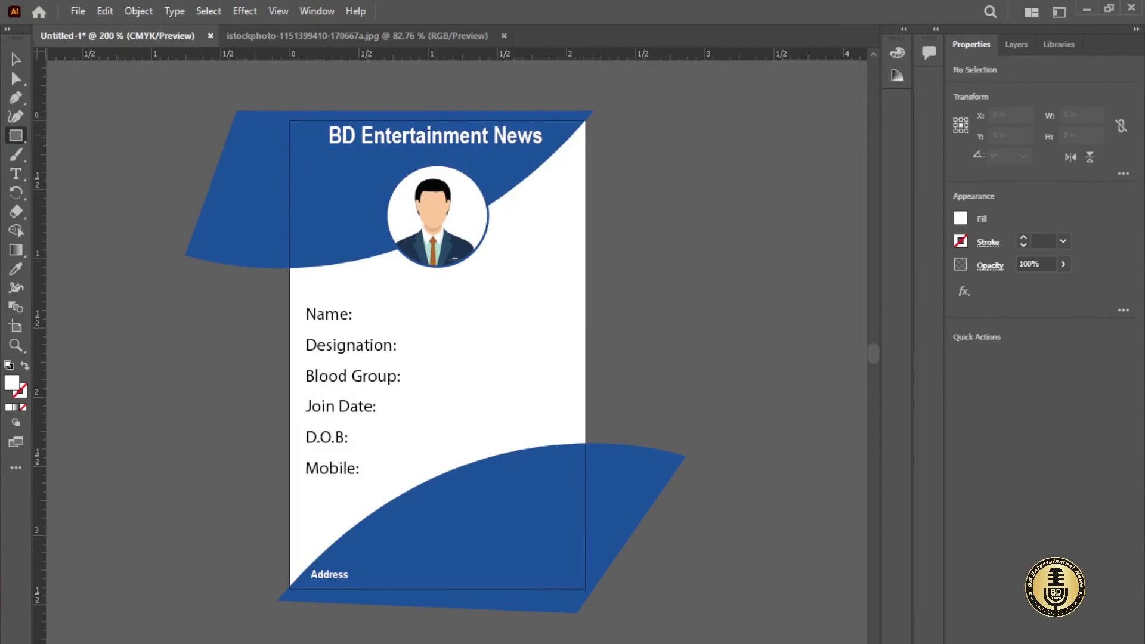
{"action": "left_click_drag", "start_coordinate": [289, 119], "coordinate": [585, 589]}
{"action": "key", "text": "v"}
{"action": "key", "text": "ctrl+shift+a"}
{"action": "key", "text": "ctrl+a"}
{"action": "key", "text": "ctrl+7"}
{"action": "key", "text": "ctrl+shift+a"}
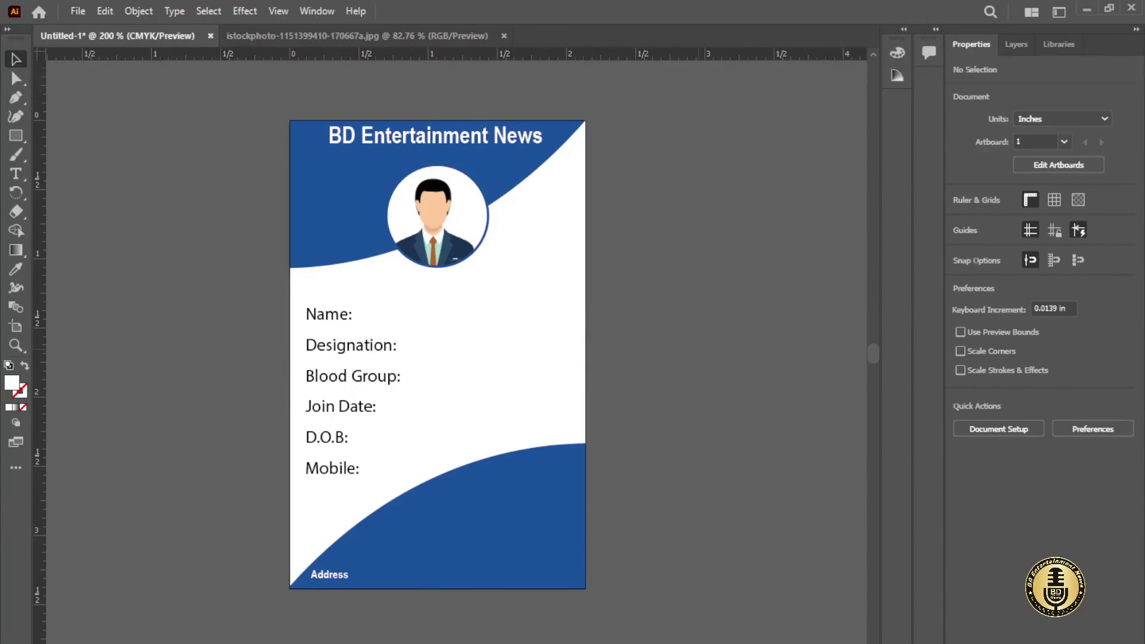